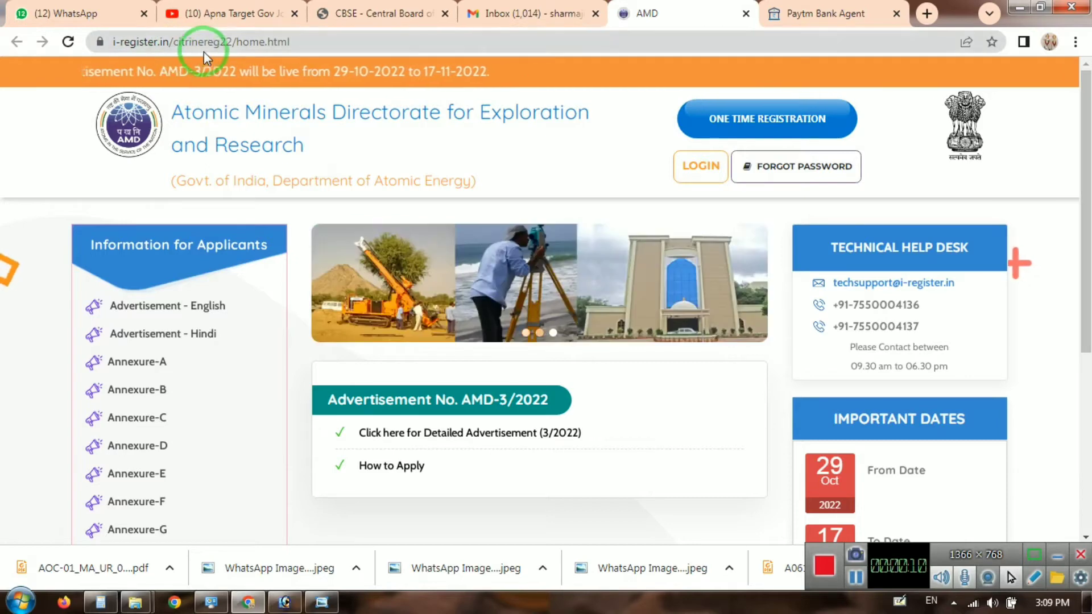
Step: Start a new One Time Registration and put the cursor in the Applicant Name field
click(767, 124)
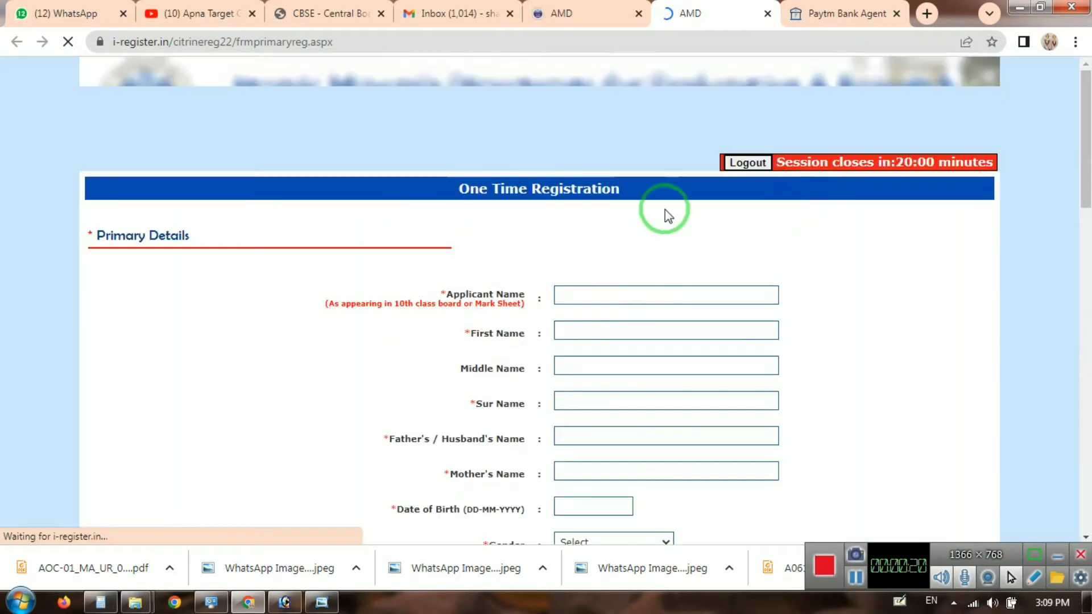
click(586, 296)
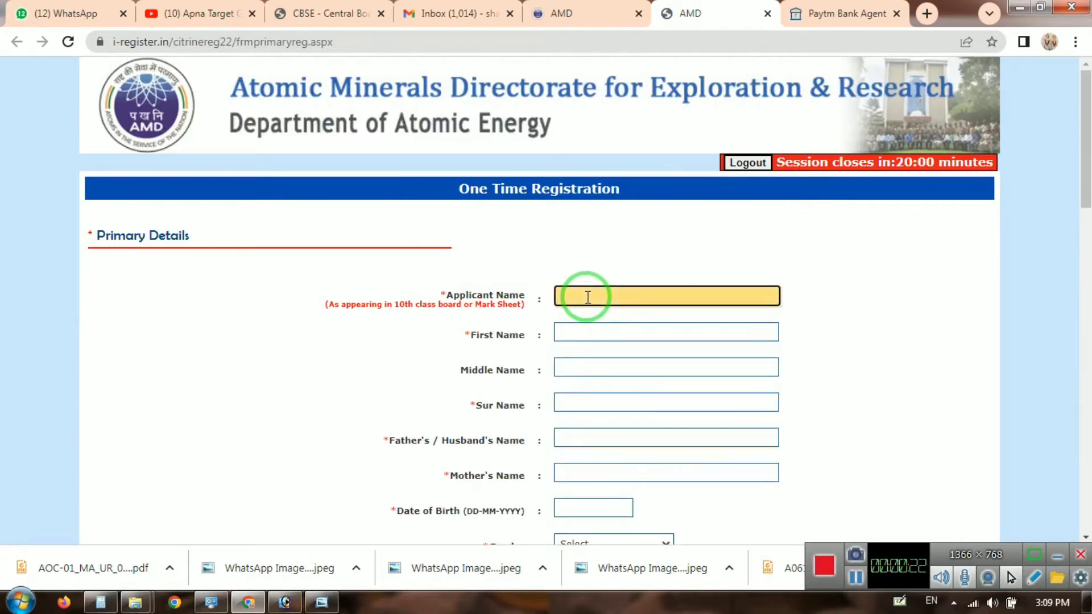
Step: Enter the applicant's full name, first name, surname and a father's name
key(Tab)
text(PAV)
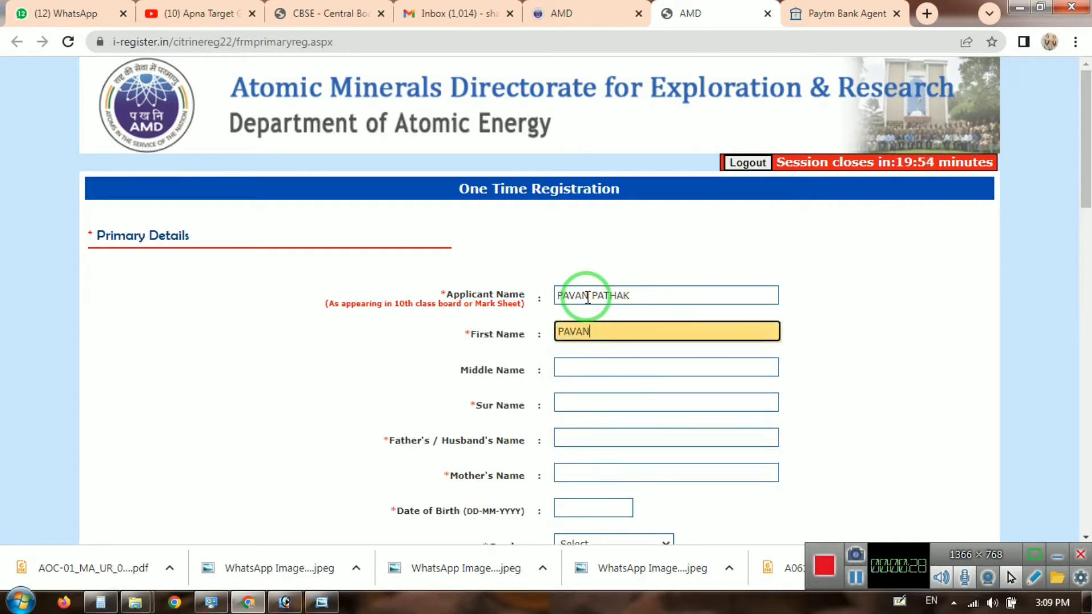
key(Tab)
key(Tab)
text(PAT)
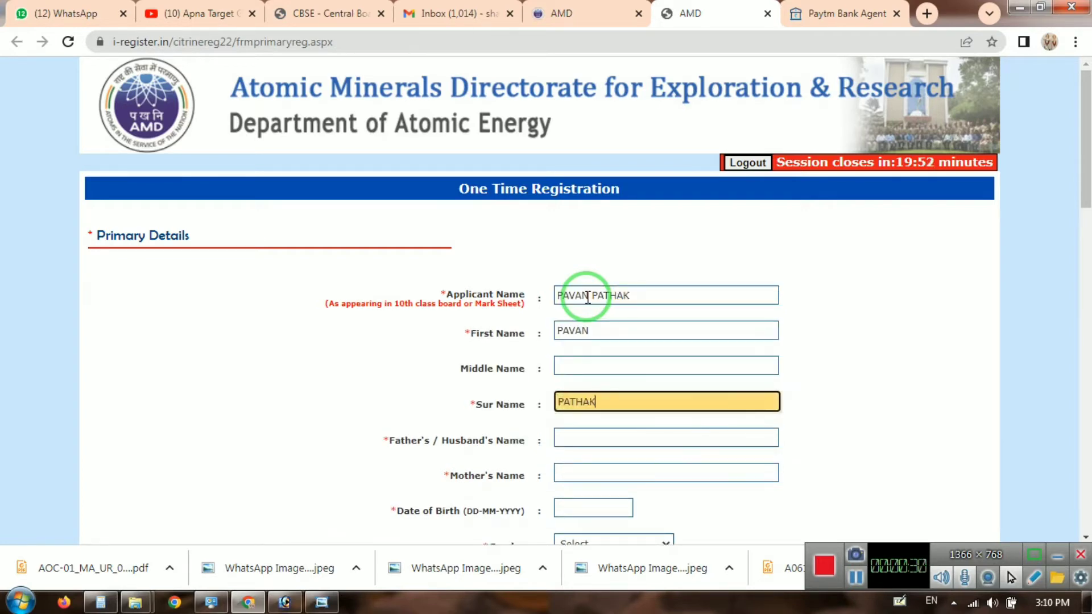
text(HAK)
key(Tab)
scroll(638, 317, down, 1)
scroll(638, 316, up, 1)
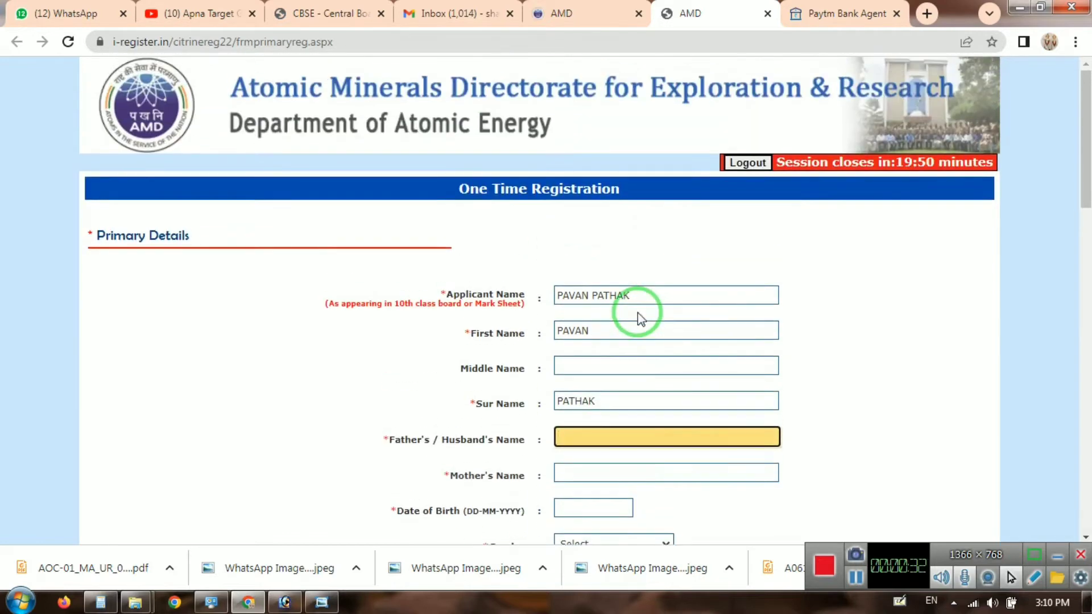
text(KAILASHI)
key(Tab)
Step: Replace the father's name with the correct full name and enter the mother's name
click(590, 439)
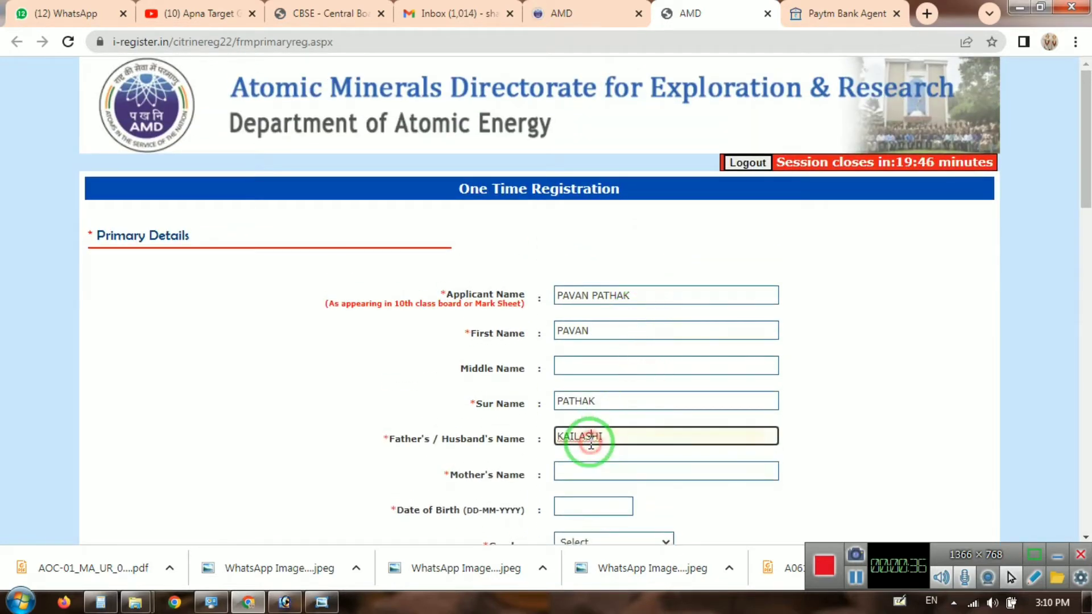
double_click(590, 439)
key(BackSpace)
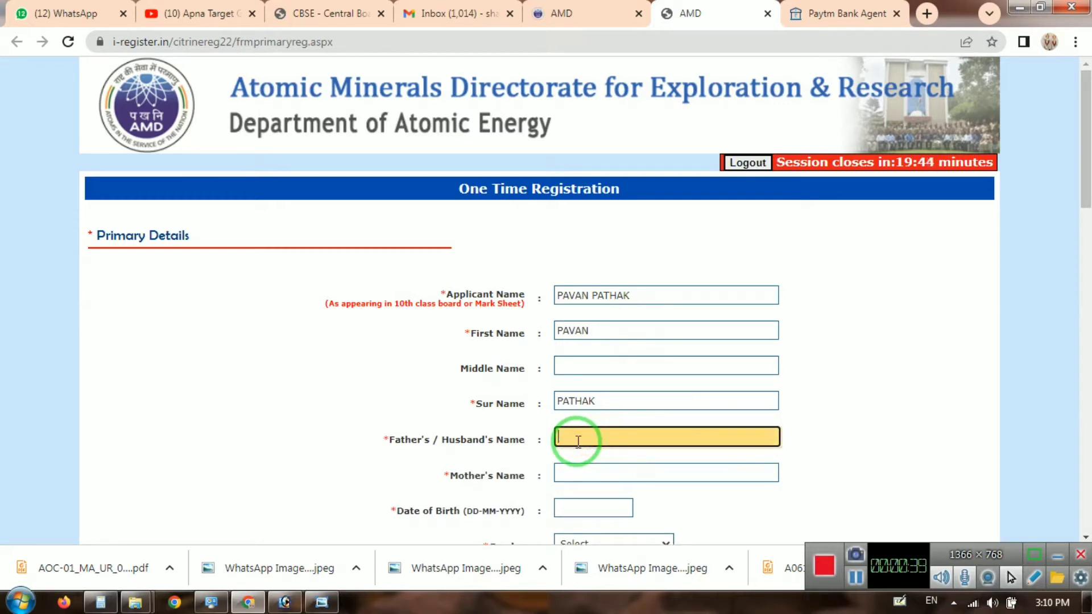
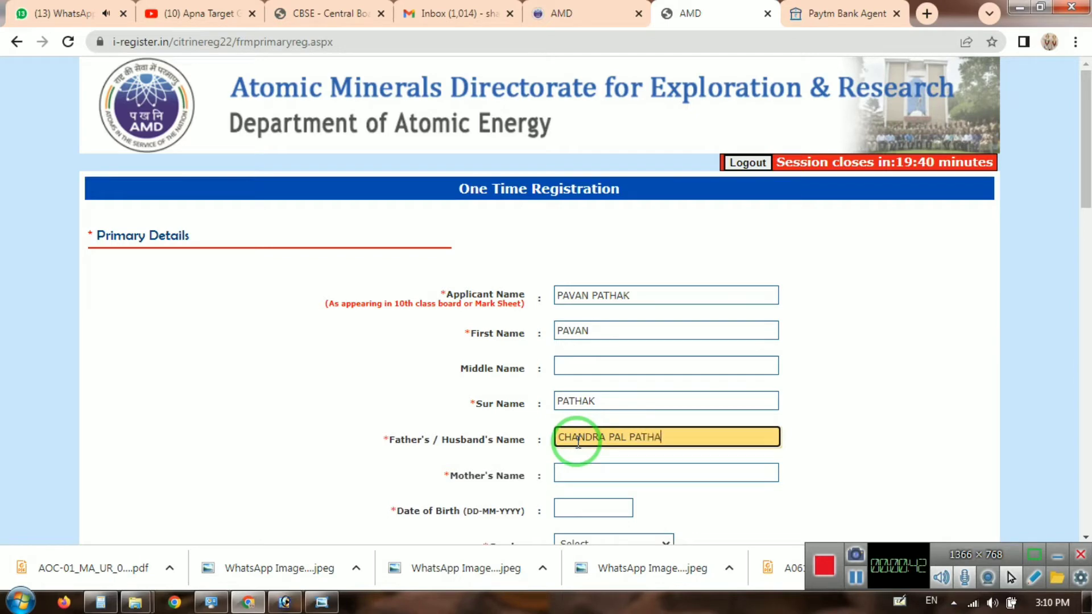
key(Tab)
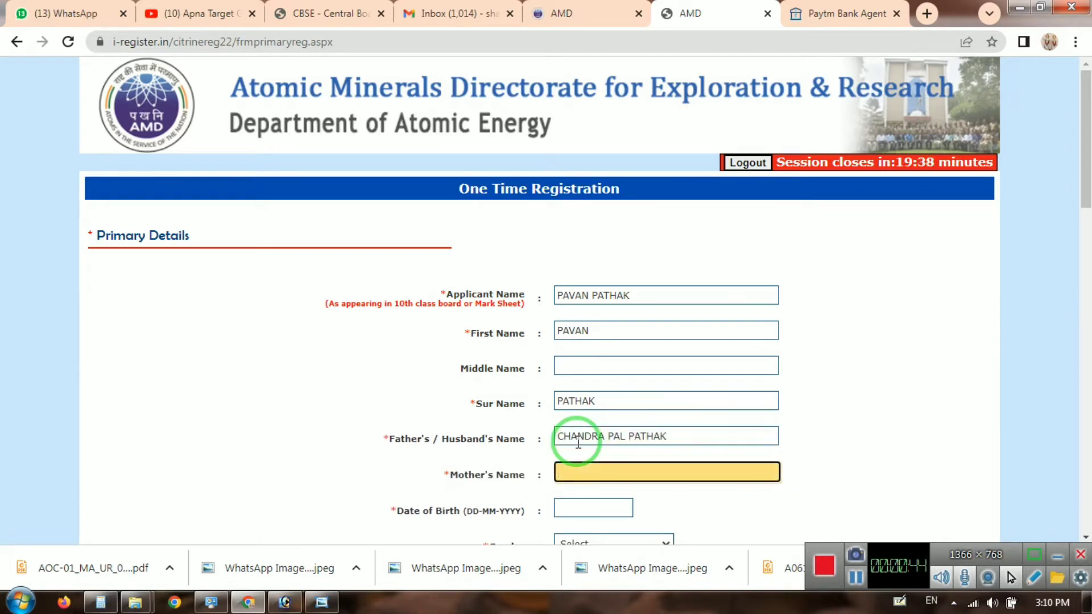
text(KAILASH)
key(Tab)
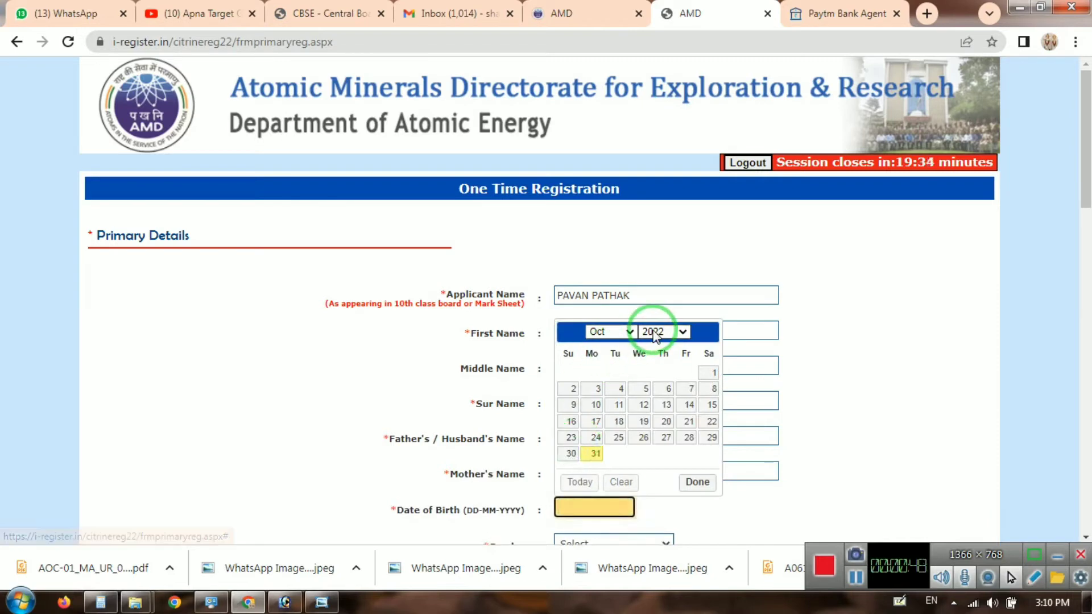
Step: Pick 10 May 2000 as the date of birth in the datepicker
click(654, 333)
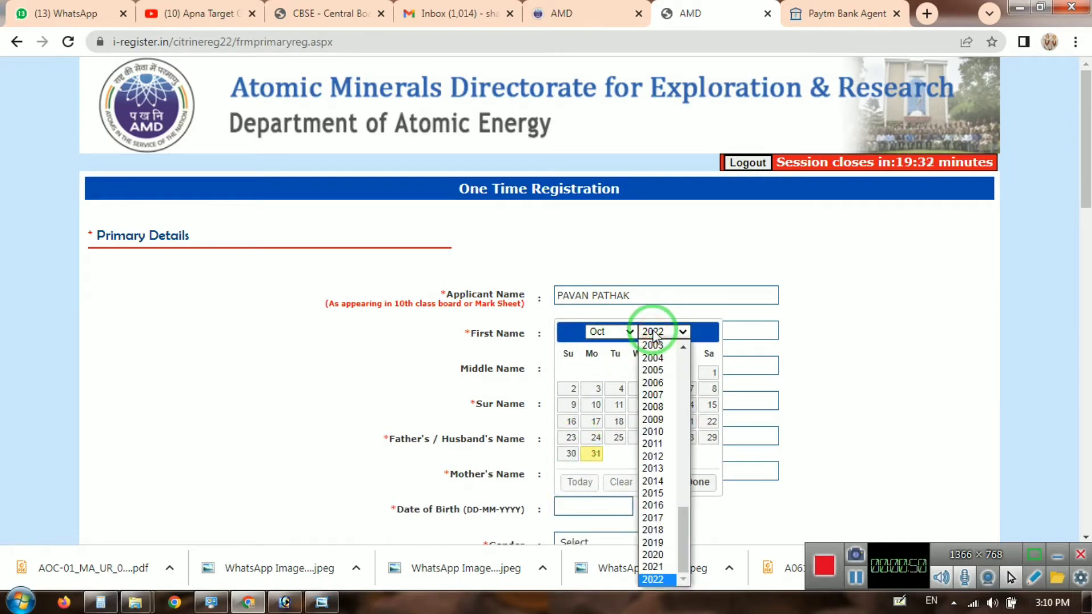
key(2)
key(0)
key(0)
key(0)
key(Return)
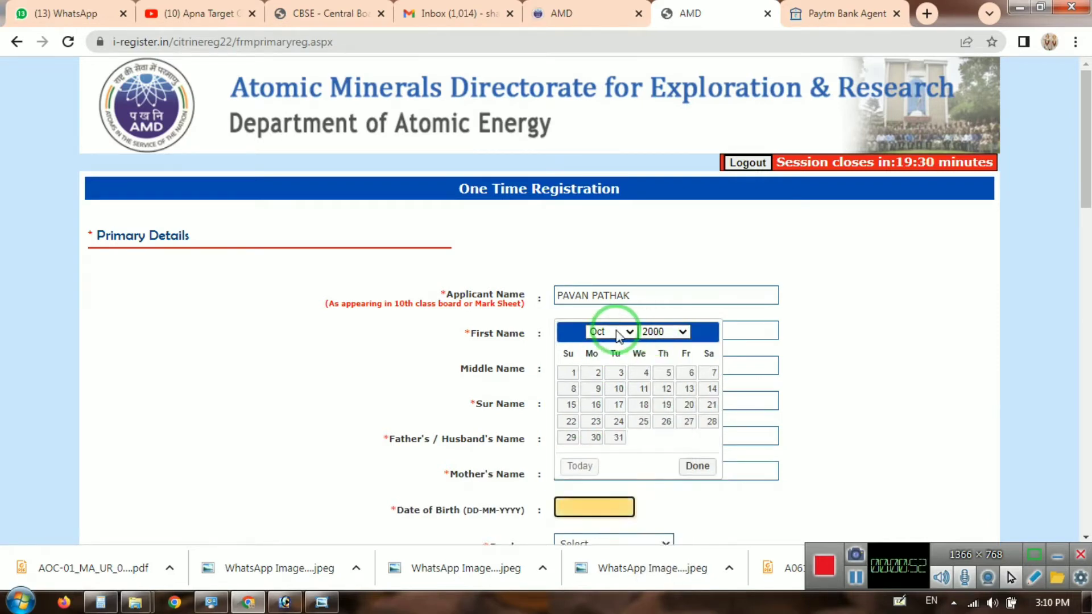
click(619, 335)
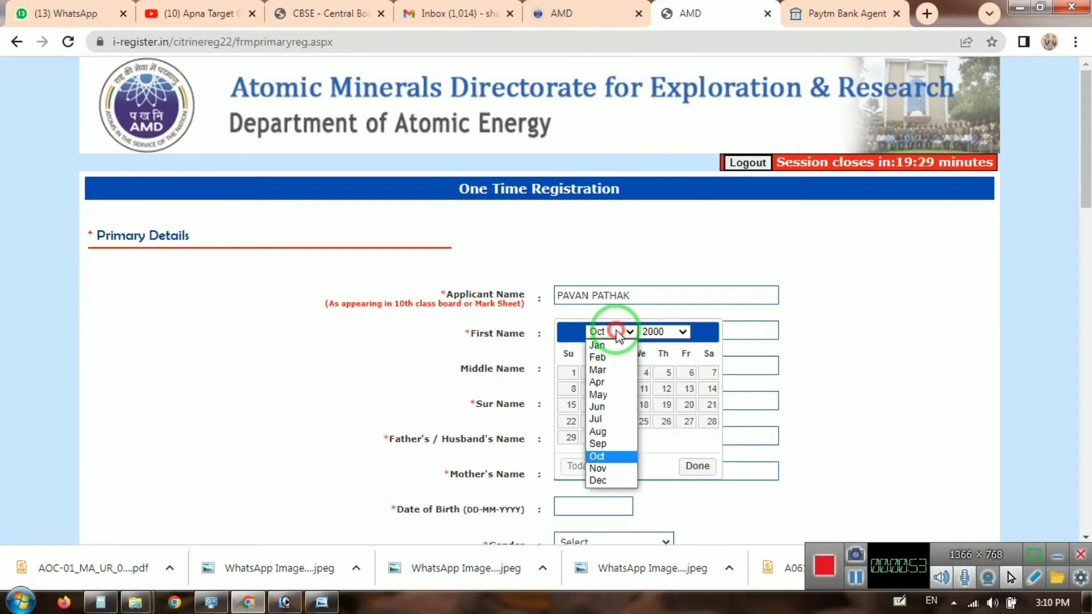
click(618, 396)
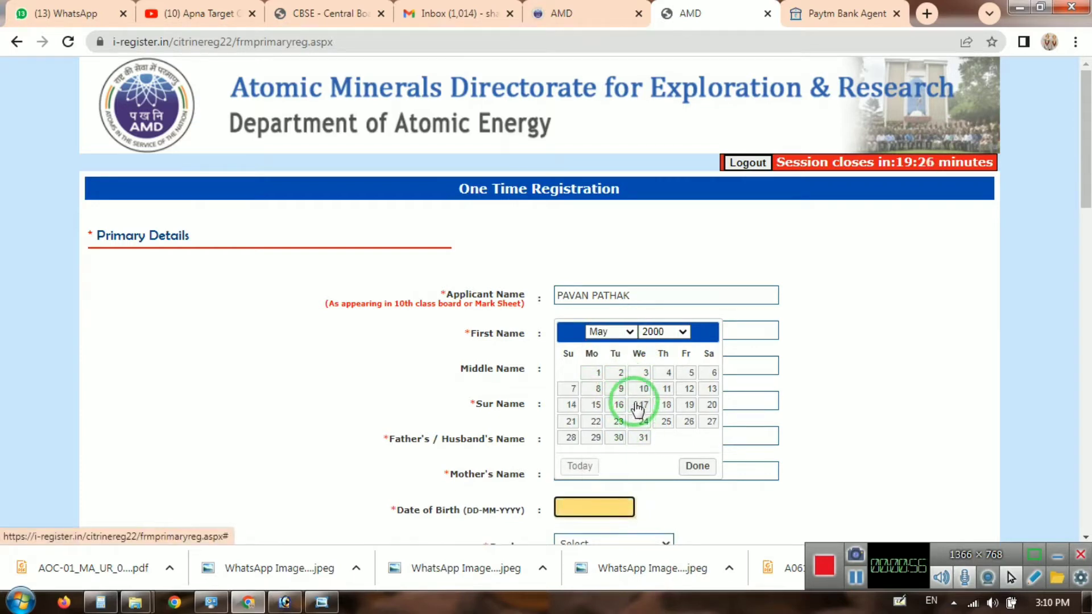
click(642, 389)
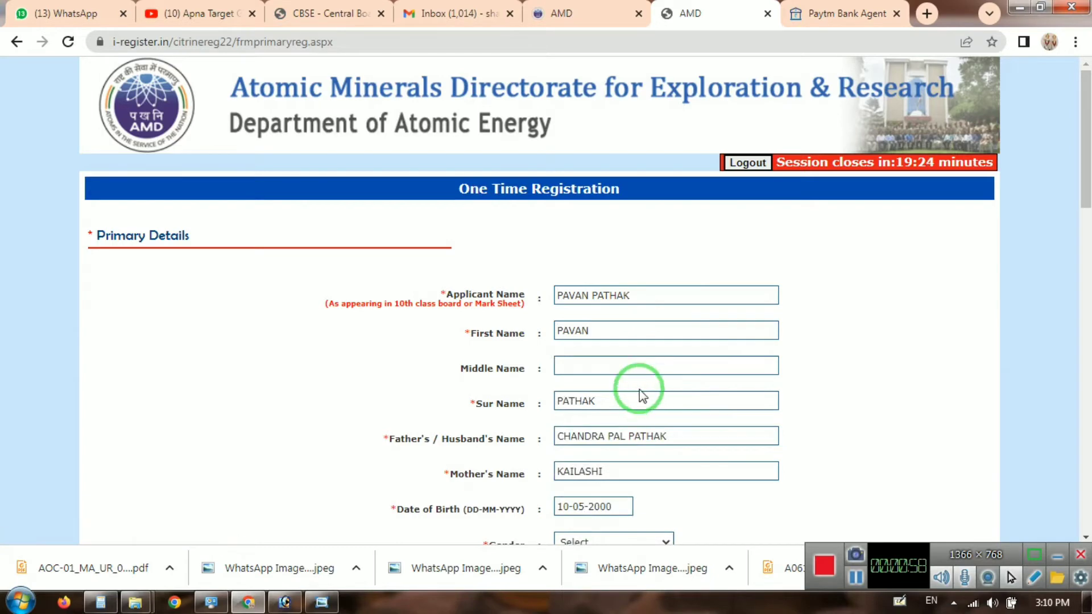
Step: Set Gender to MALE and Marital Status to SINGLE
scroll(643, 397, down, 1)
click(586, 464)
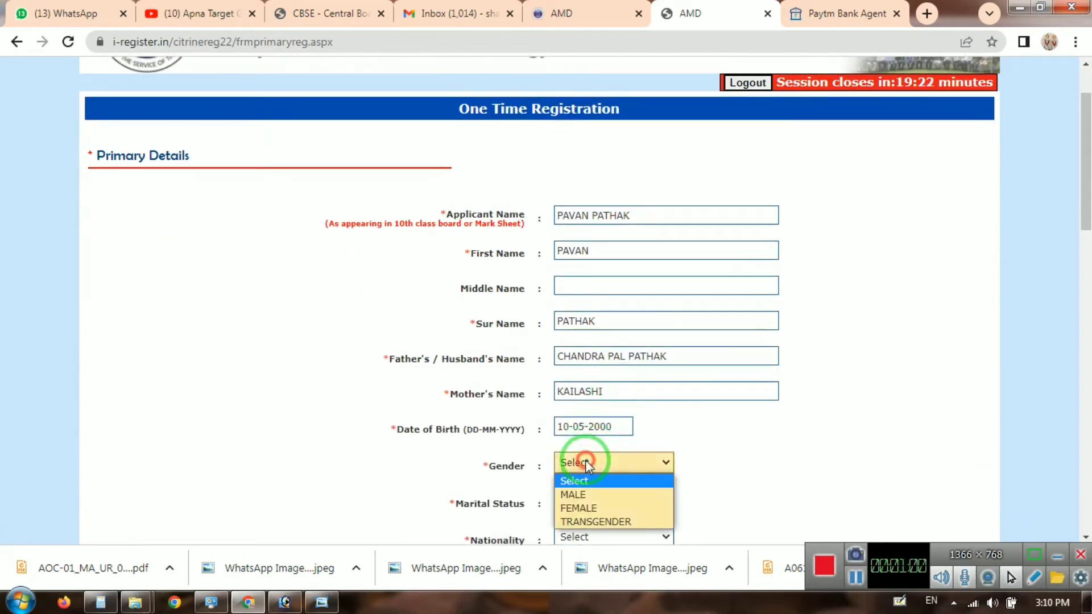
key(Down)
key(Return)
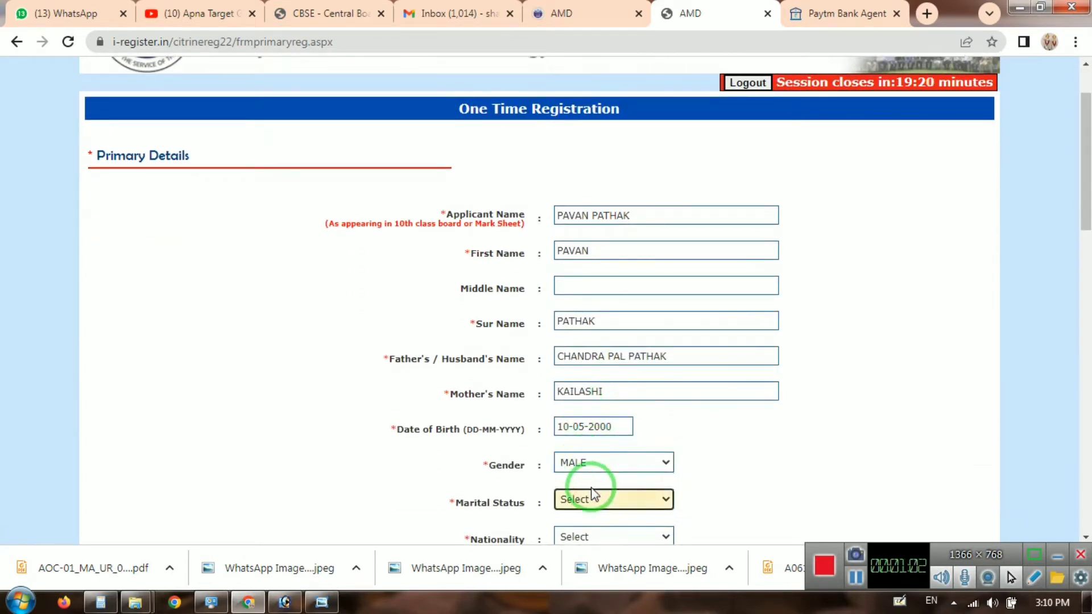
click(591, 494)
key(Down)
key(Return)
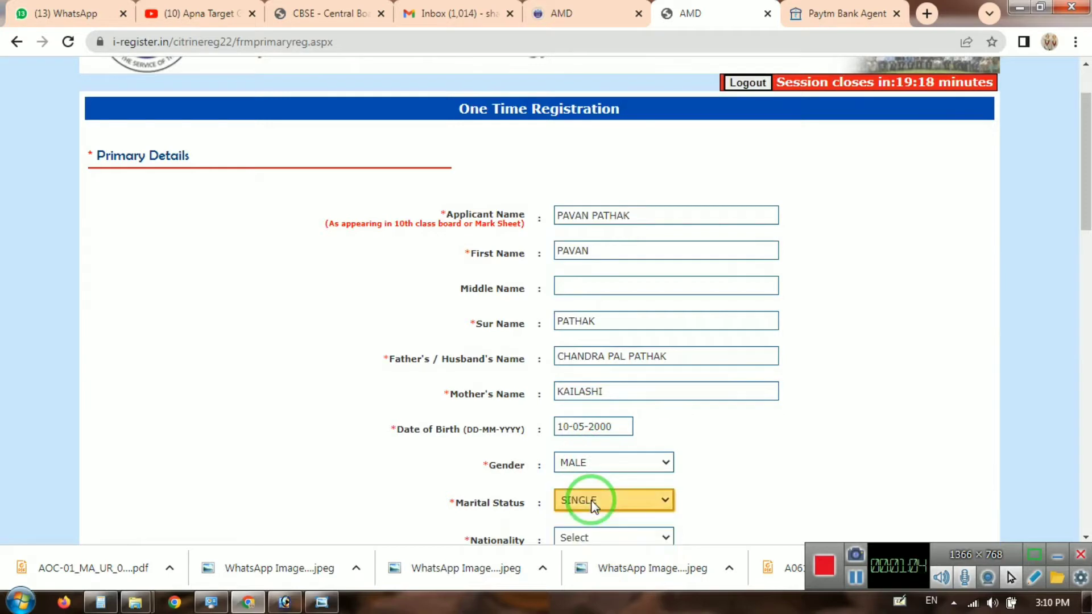
Step: Choose CITIZEN OF INDIA as the nationality
key(Tab)
scroll(606, 398, down, 3)
click(586, 294)
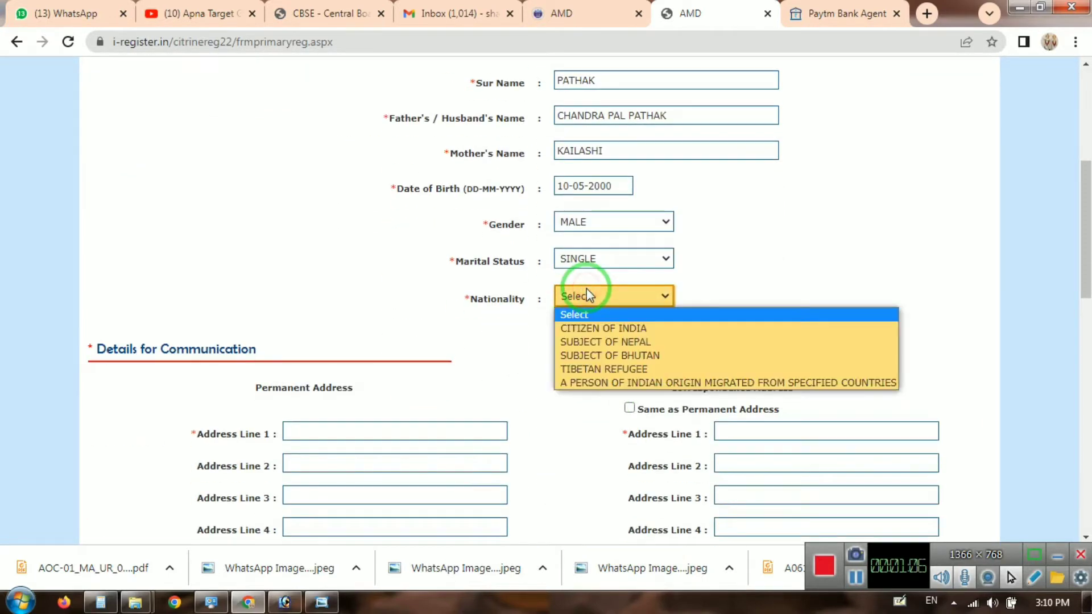
click(605, 328)
Step: Enter the four permanent address lines: village, post office, tehsil and district
click(356, 426)
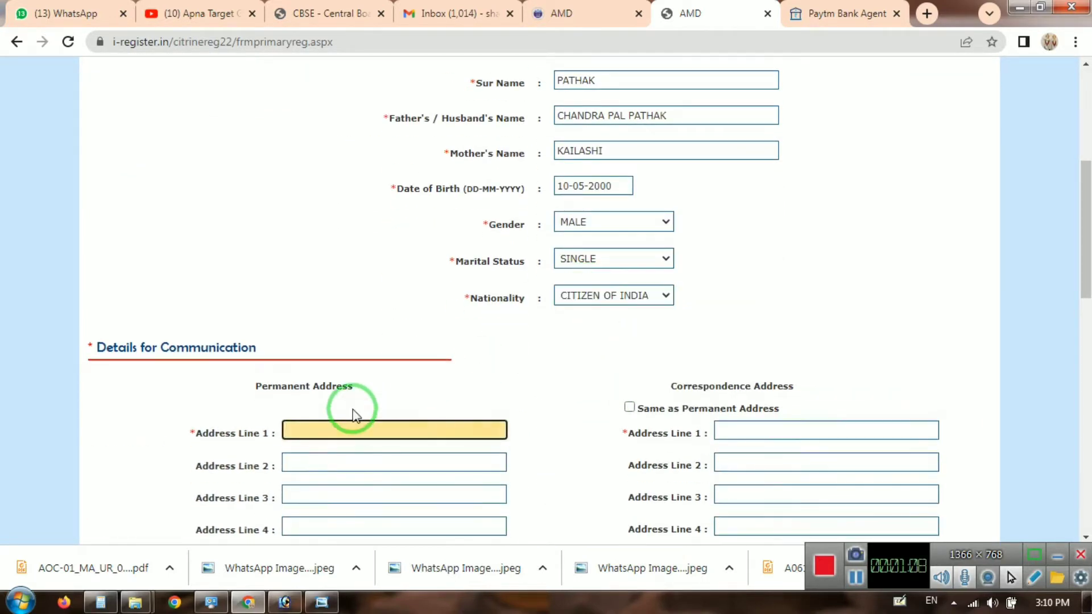
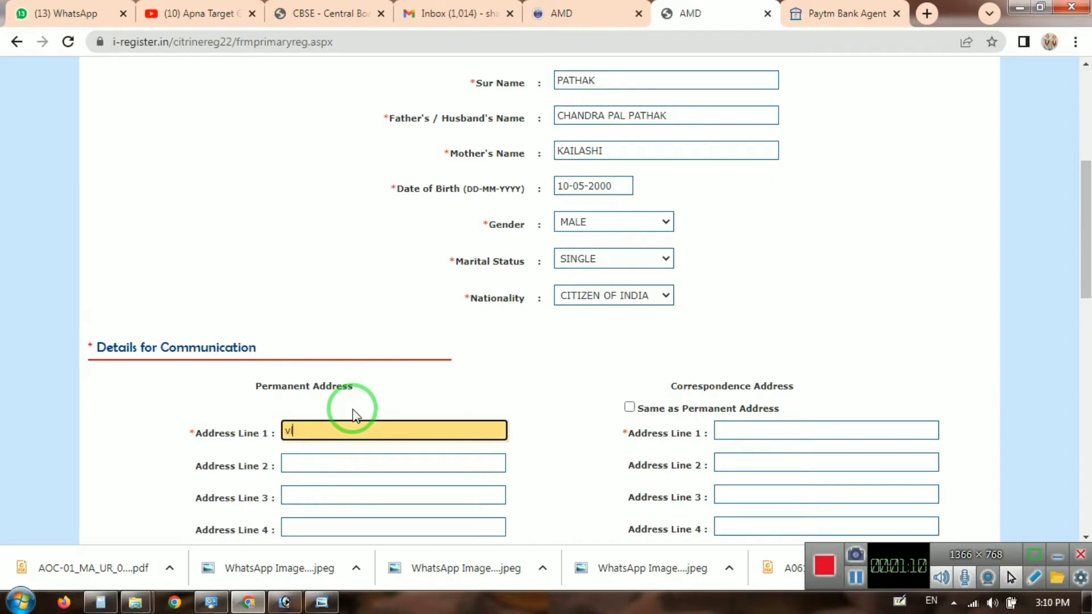
key(Tab)
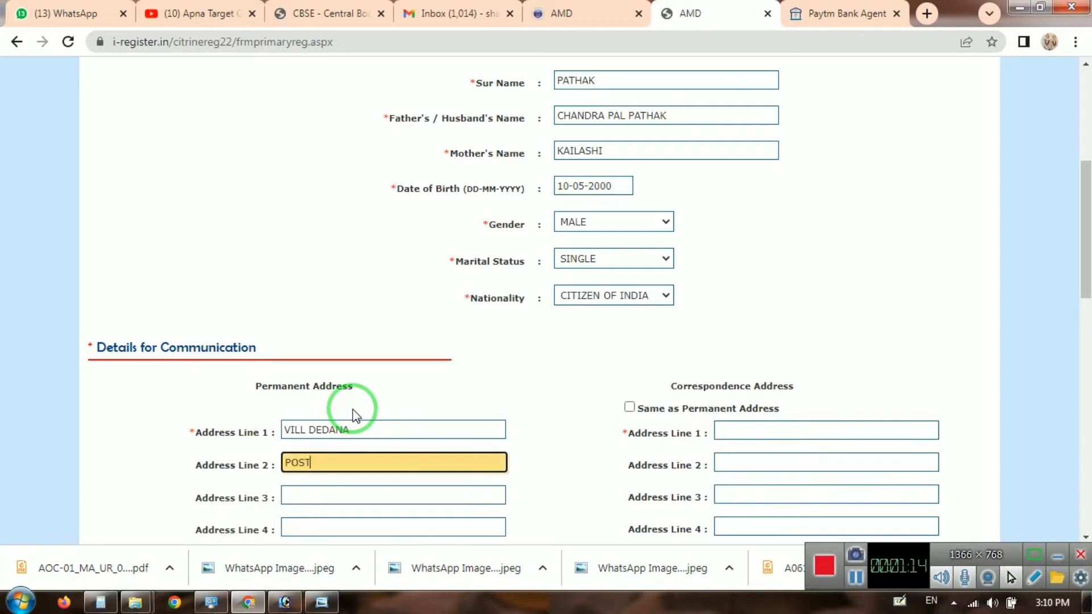
key(Tab)
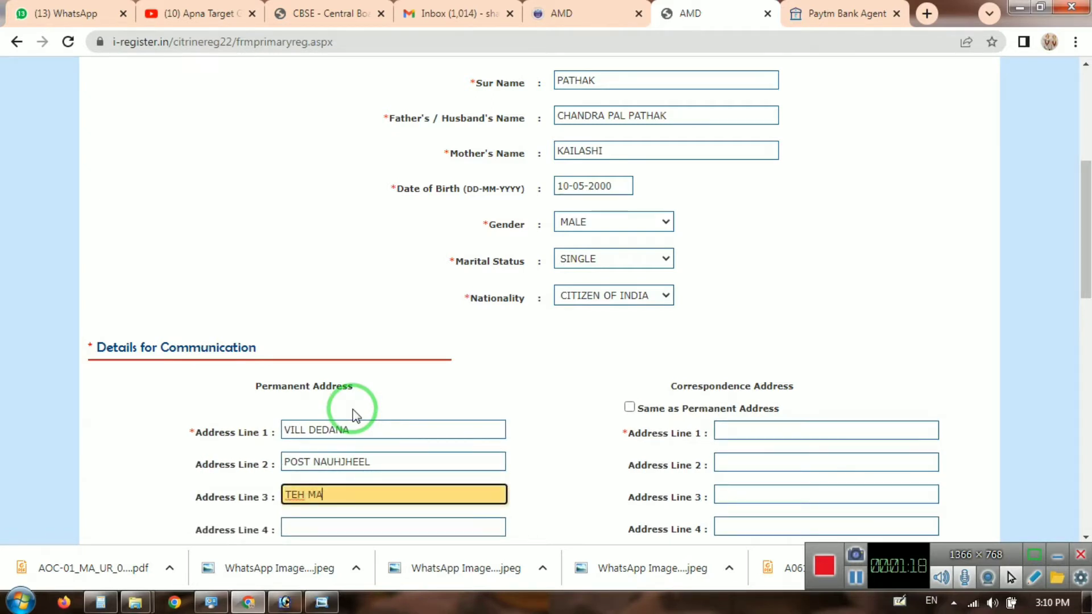
key(Tab)
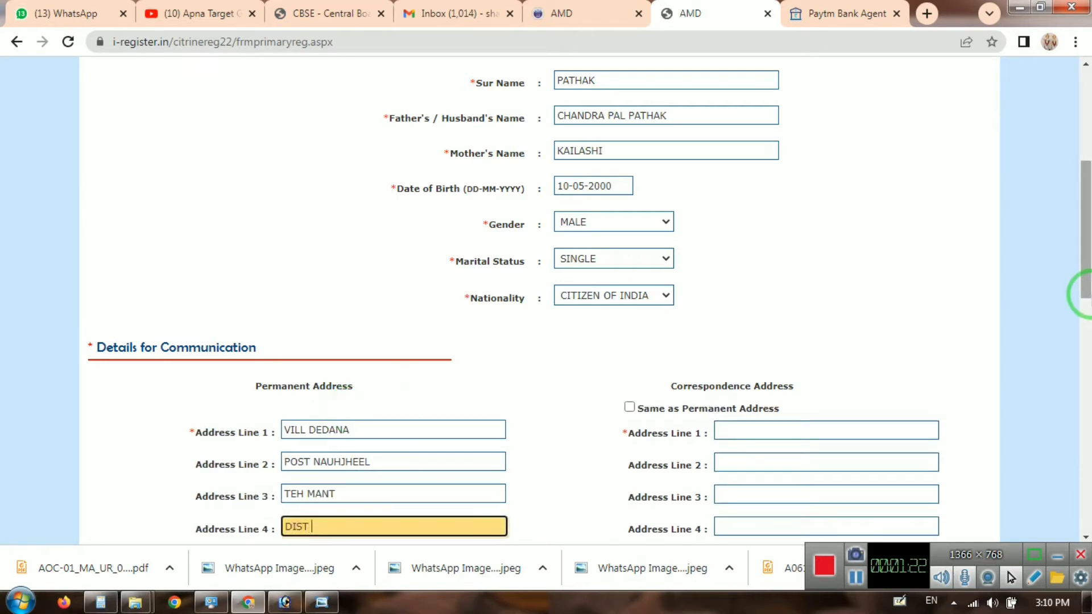
Step: Fill in city, district, state and pin code, then tick Same as Permanent Address
key(Tab)
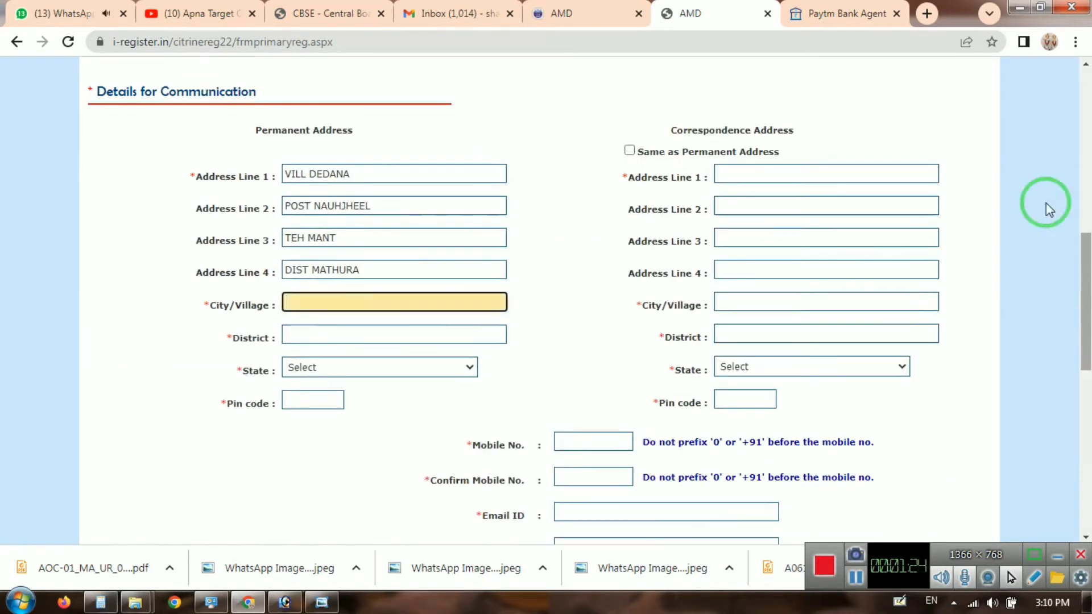
text(DEDANA)
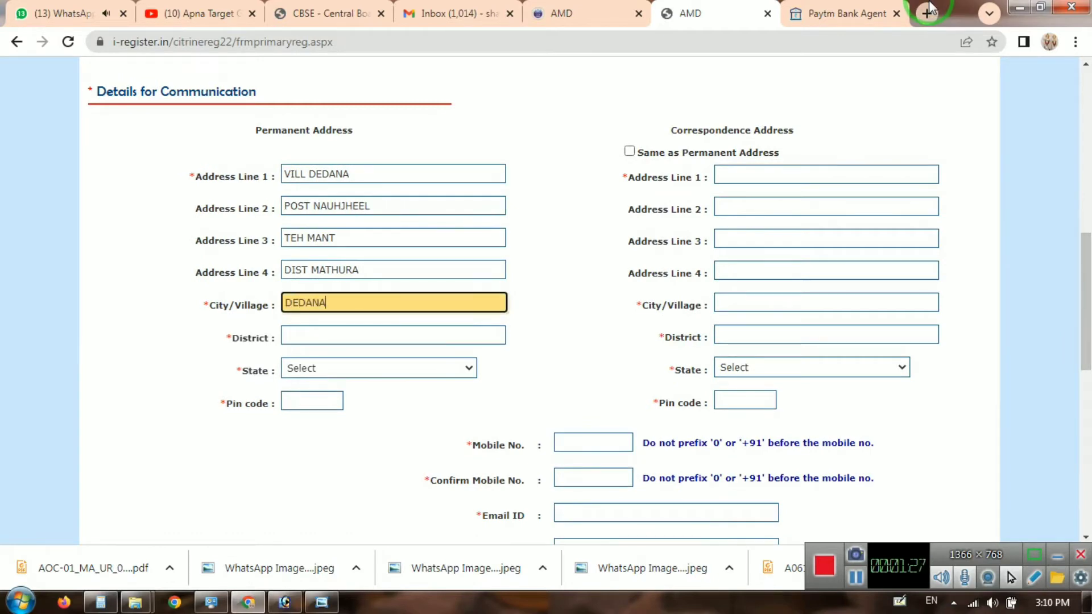
key(Tab)
text(MATHURA)
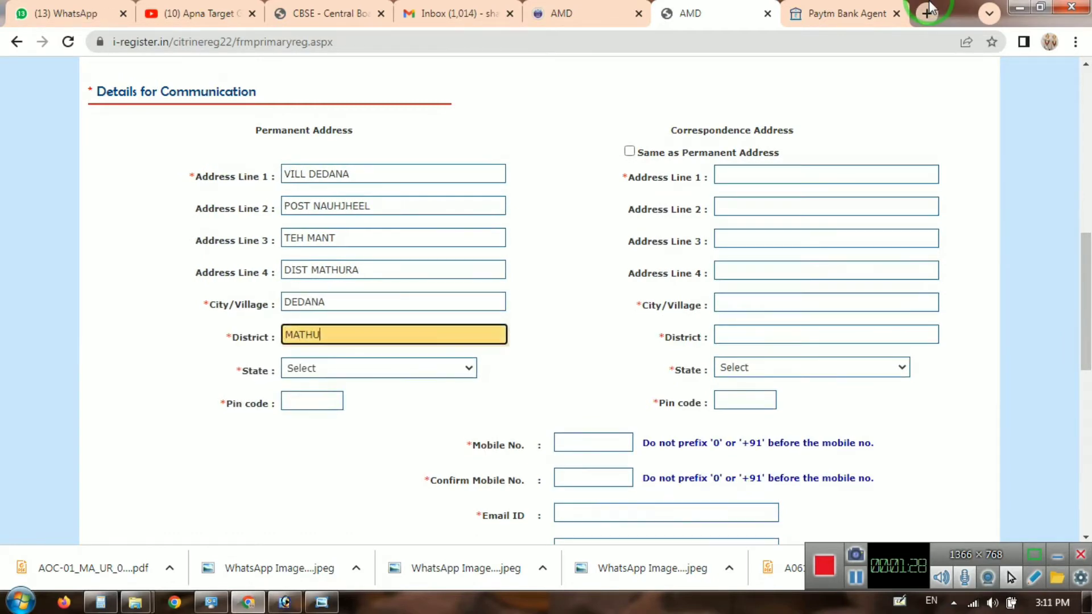
key(Tab)
key(u)
key(Tab)
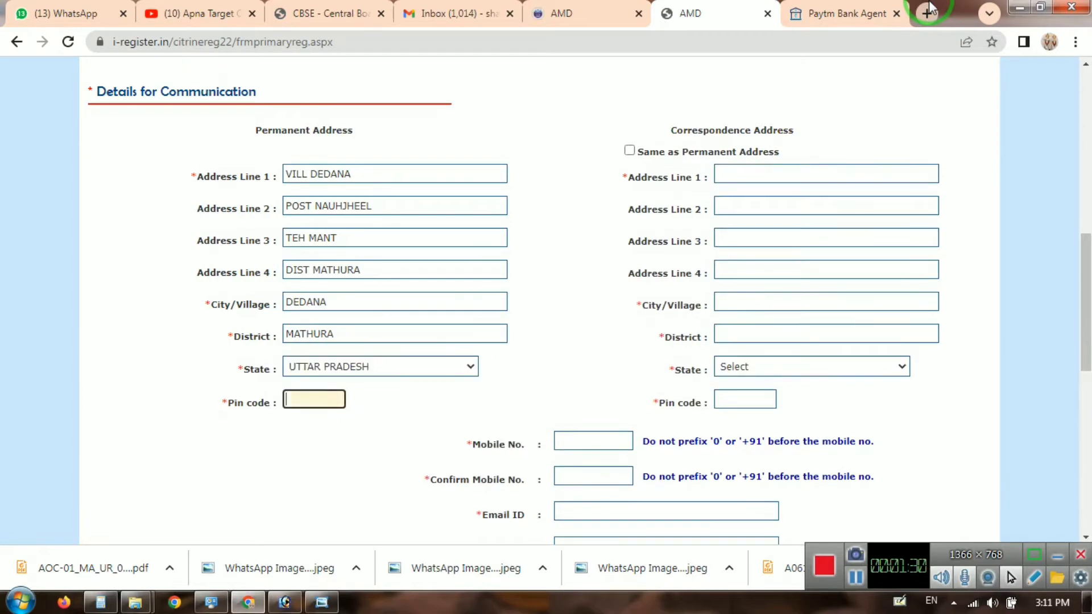
text(2812)
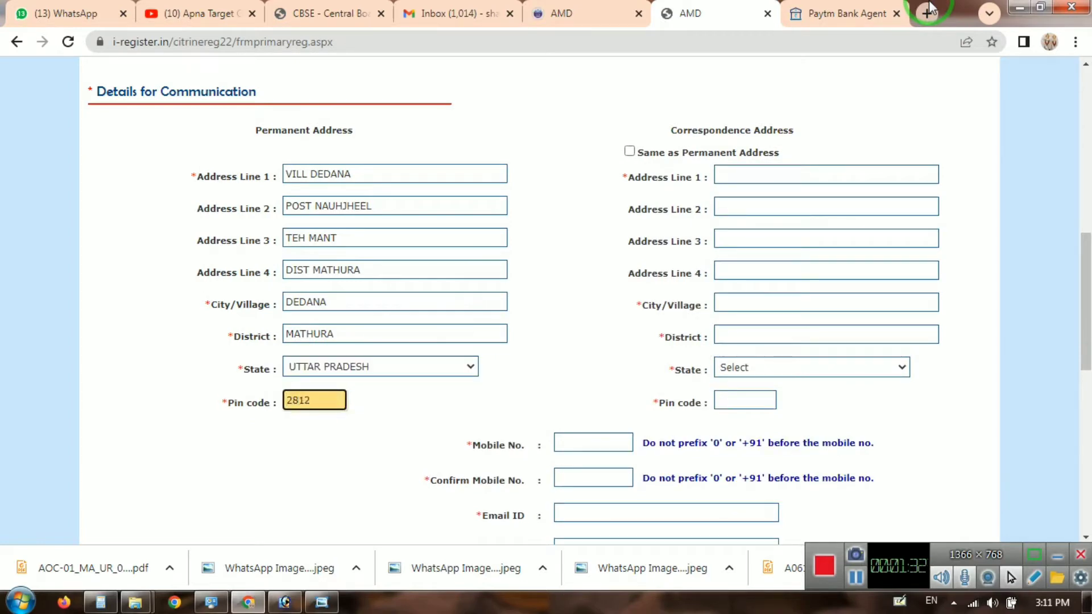
text(03)
key(Tab)
key(space)
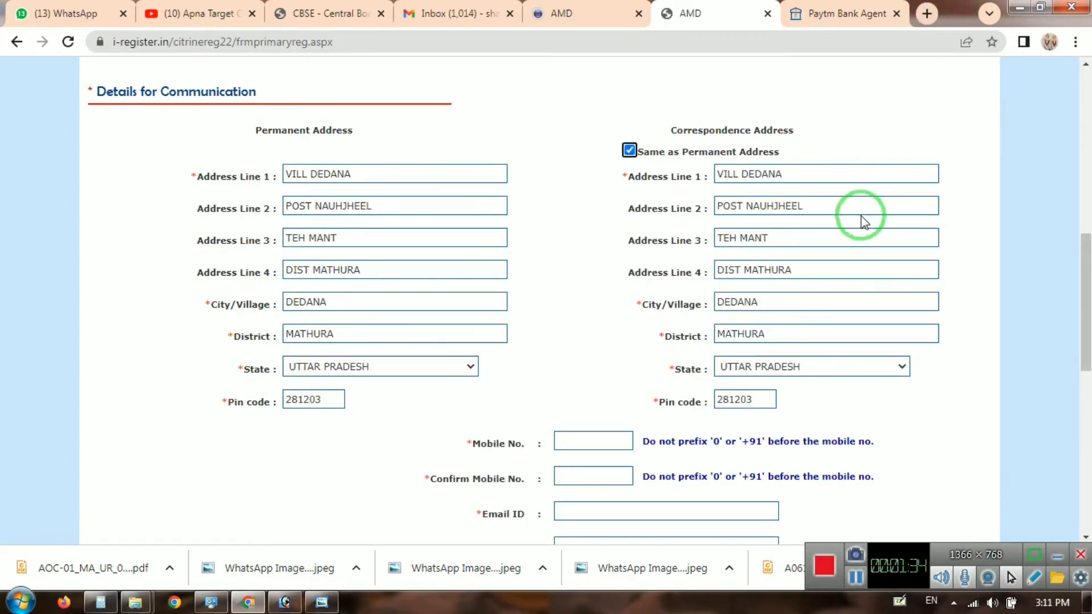
scroll(683, 336, down, 3)
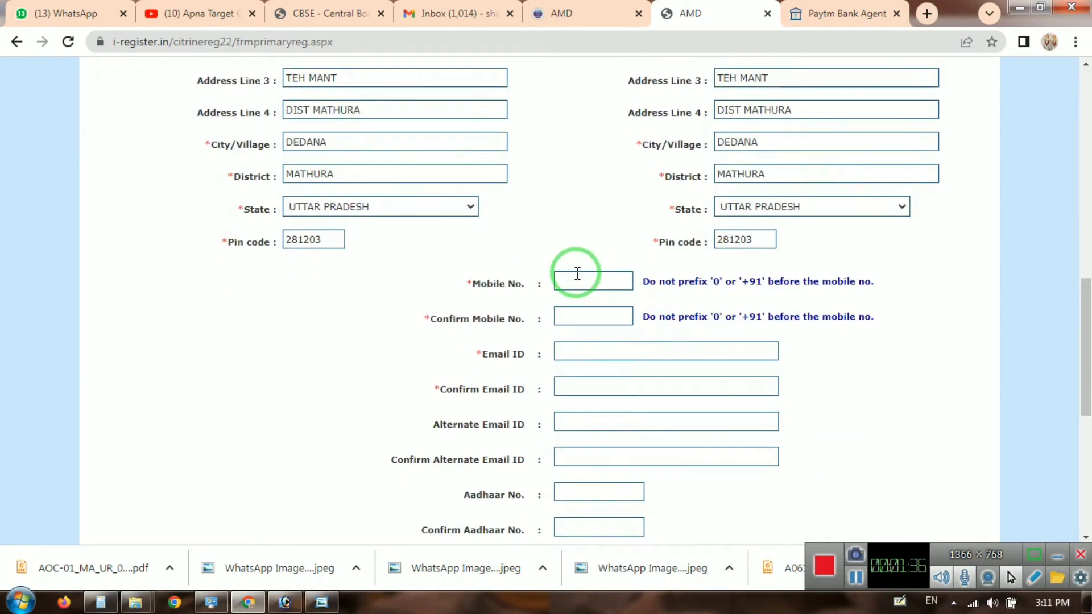
Step: Enter and confirm the applicant's mobile number and e-mail address, fixing a confirmation typo
click(577, 274)
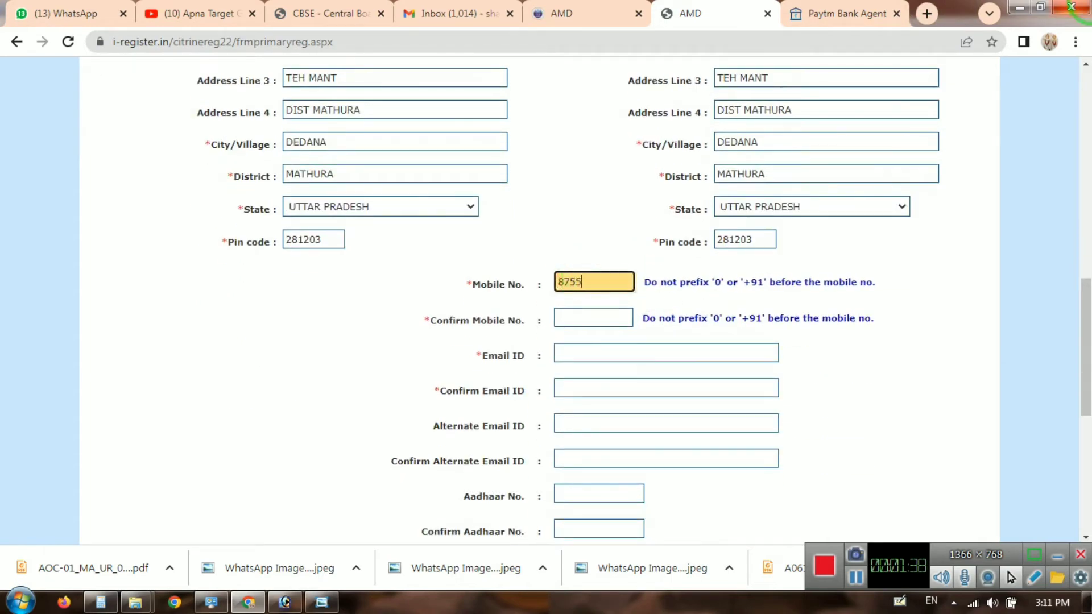
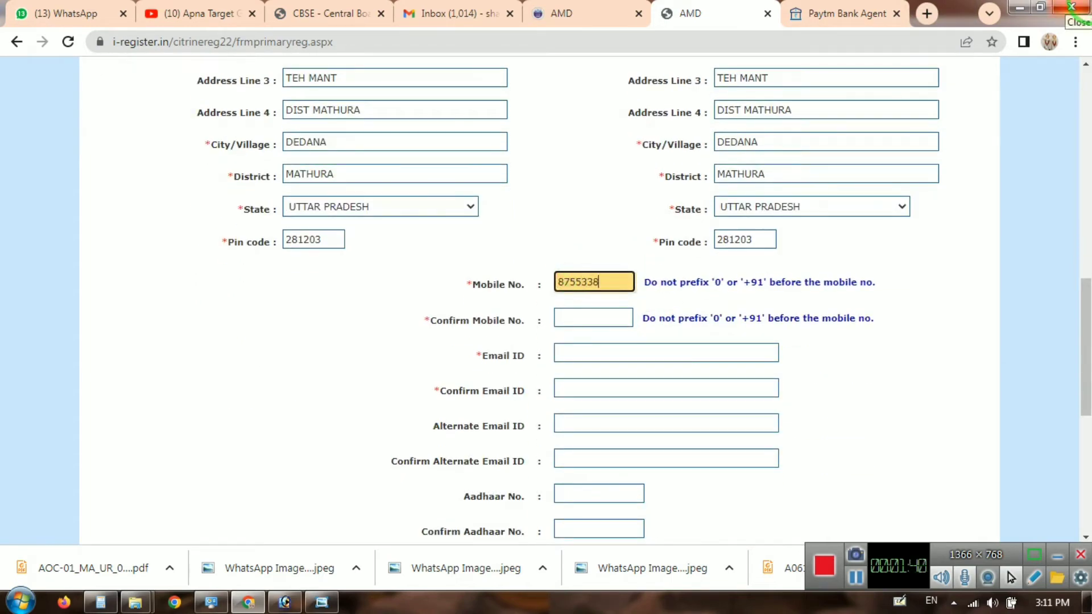
key(Tab)
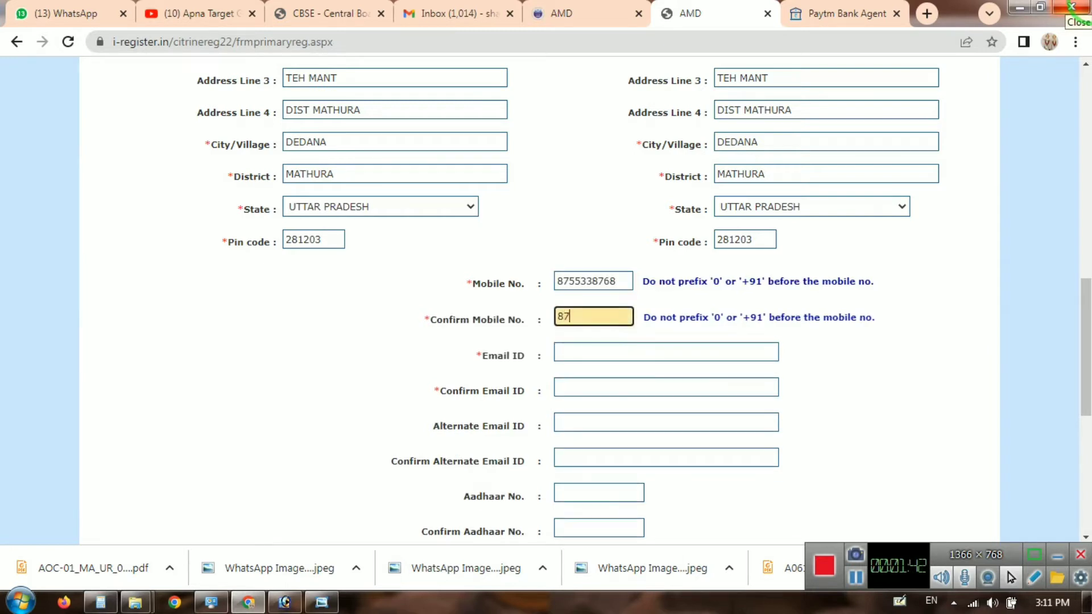
key(Tab)
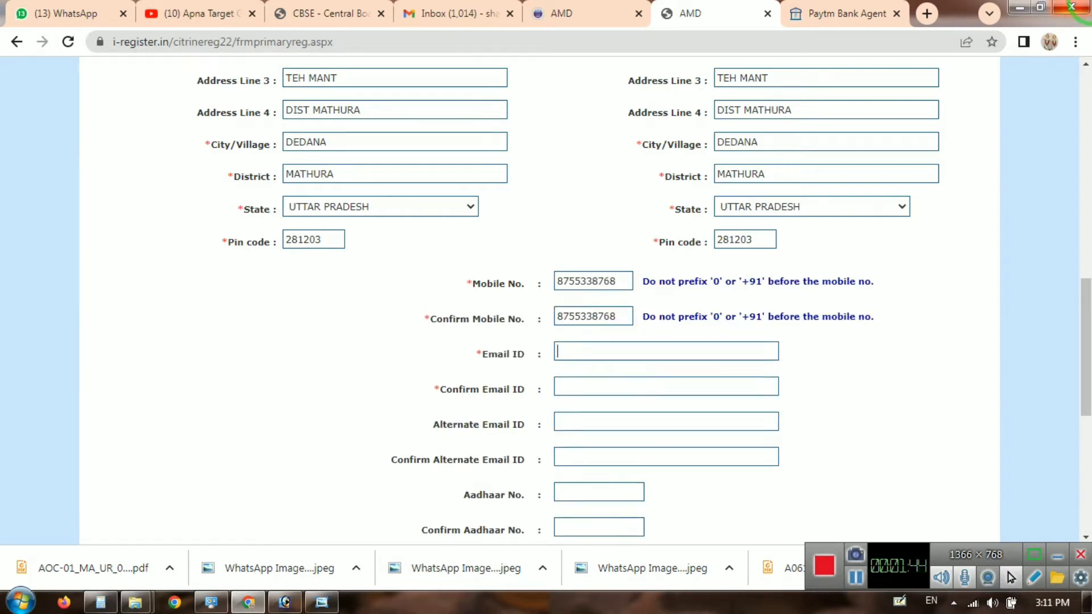
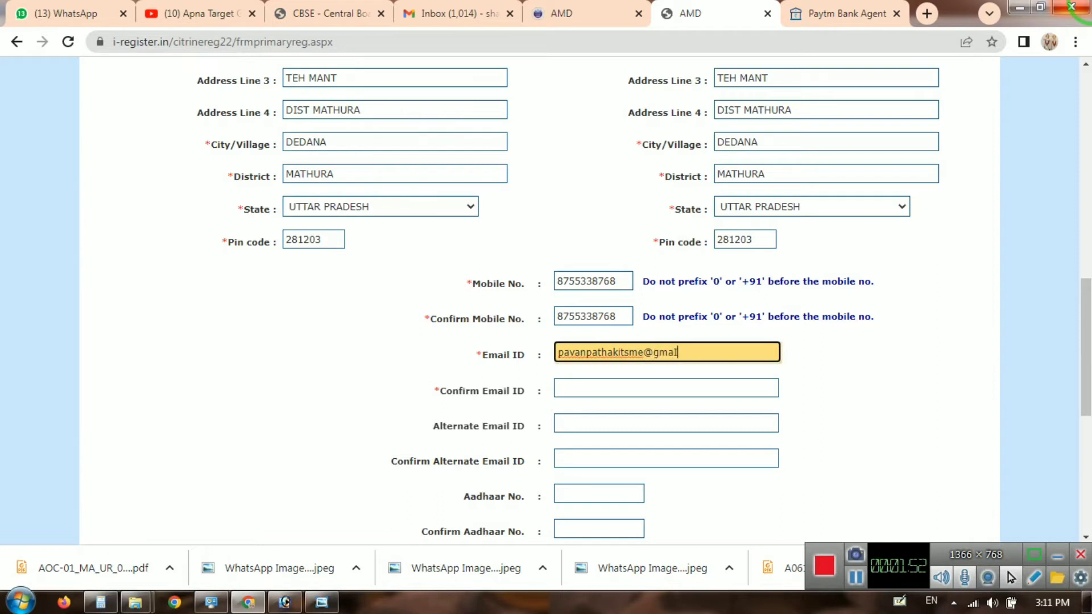
click(667, 387)
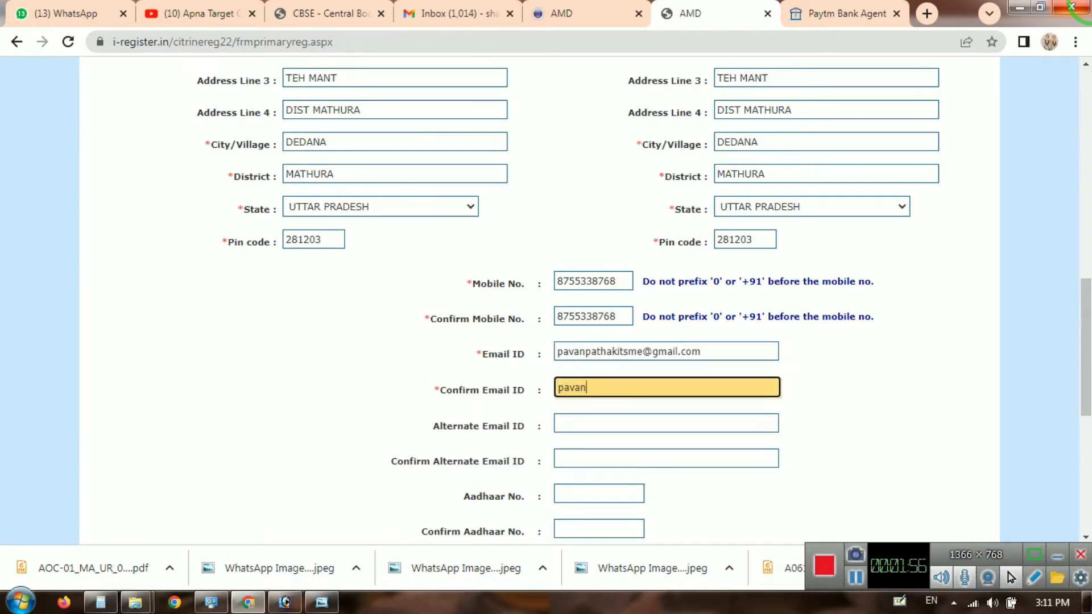
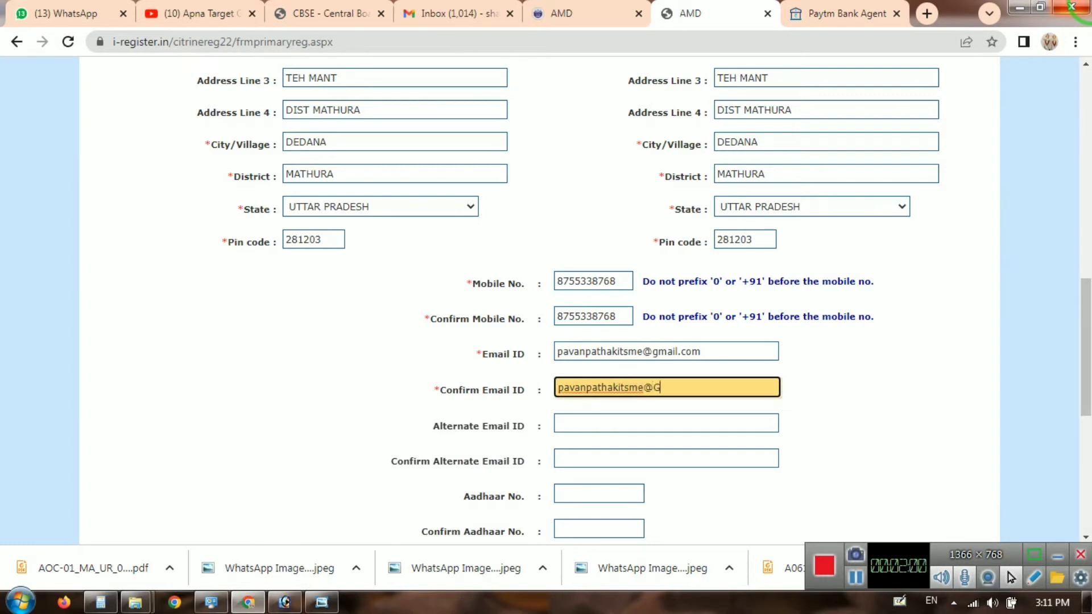
key(Tab)
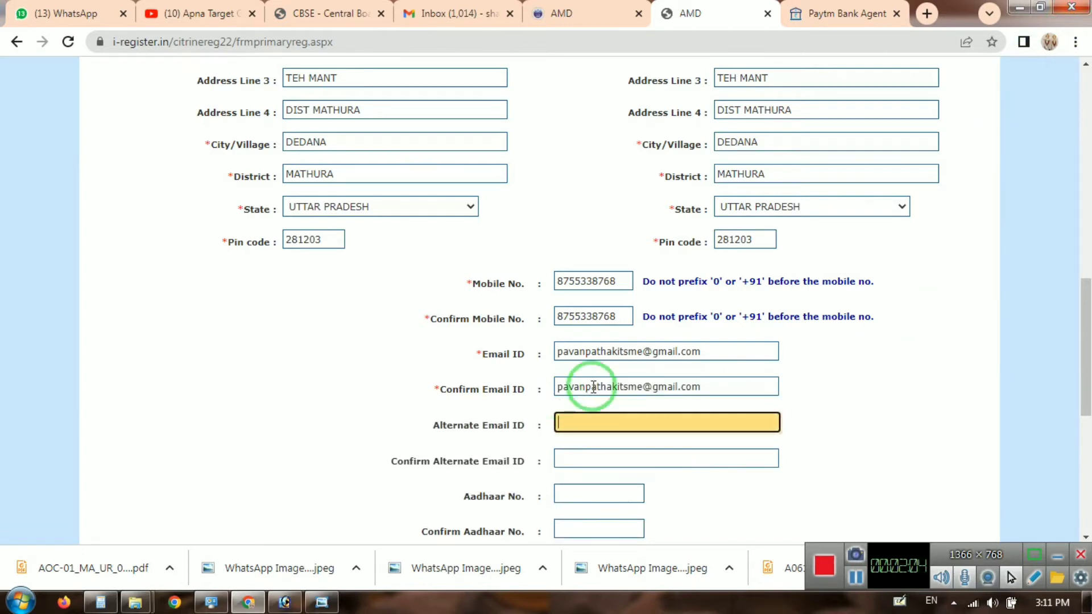
Step: Enter the applicant's Aadhaar number in both Aadhaar fields
click(586, 494)
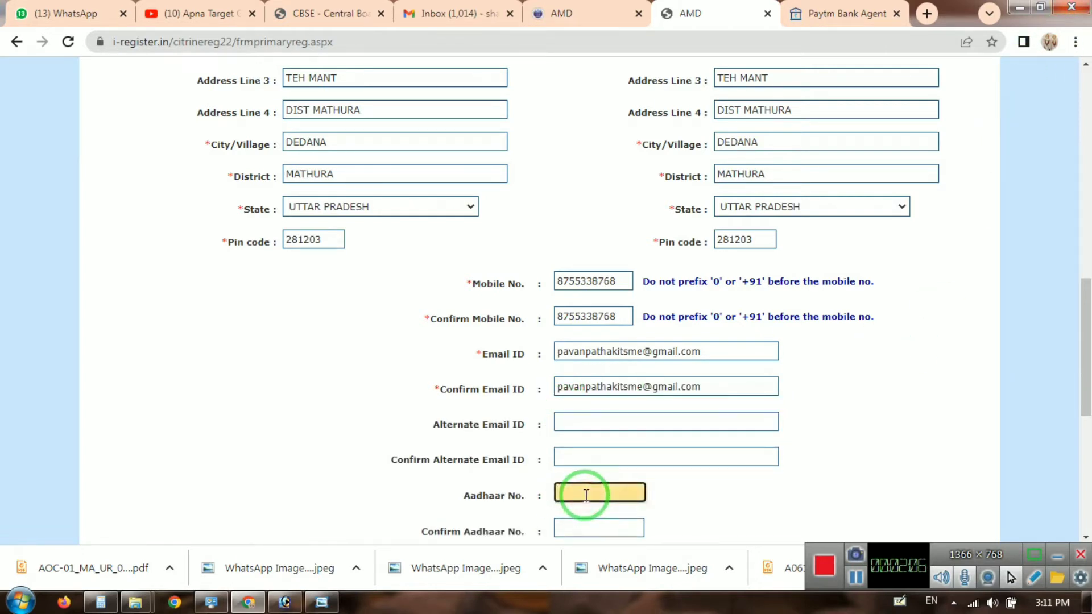
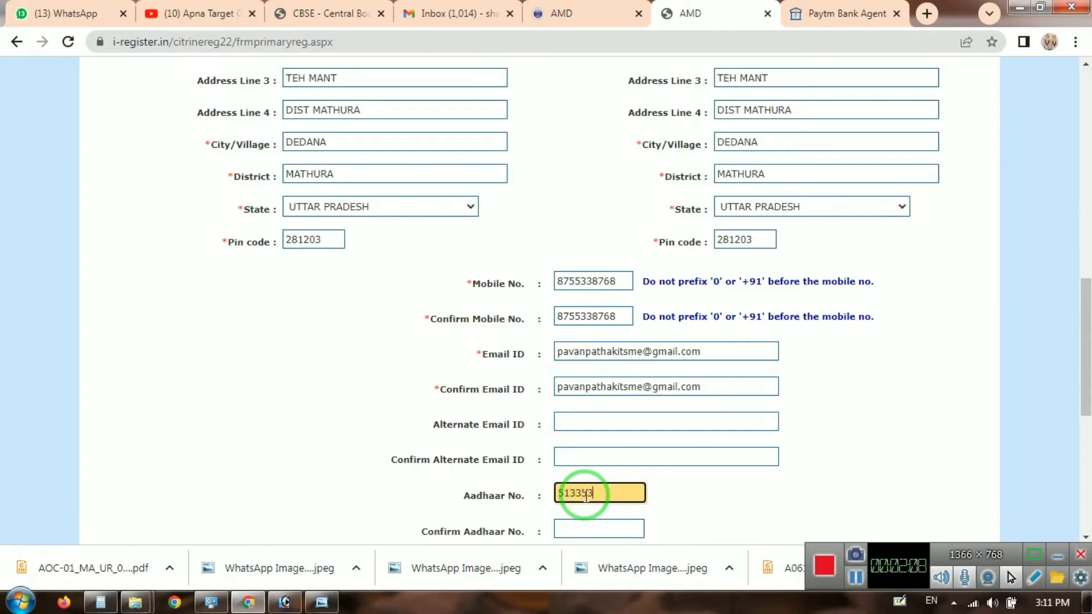
key(Tab)
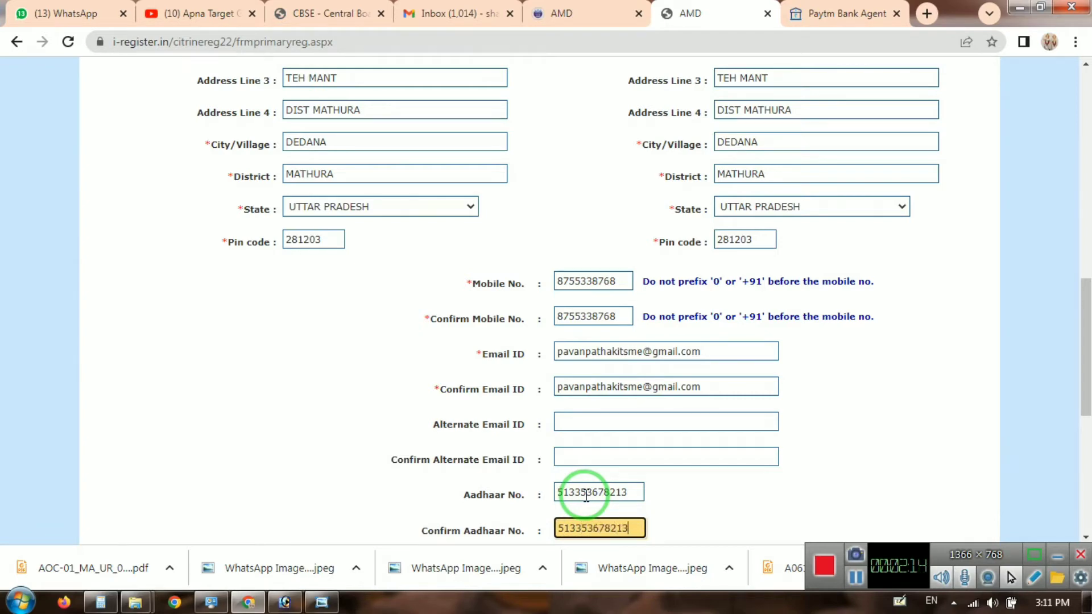
key(Tab)
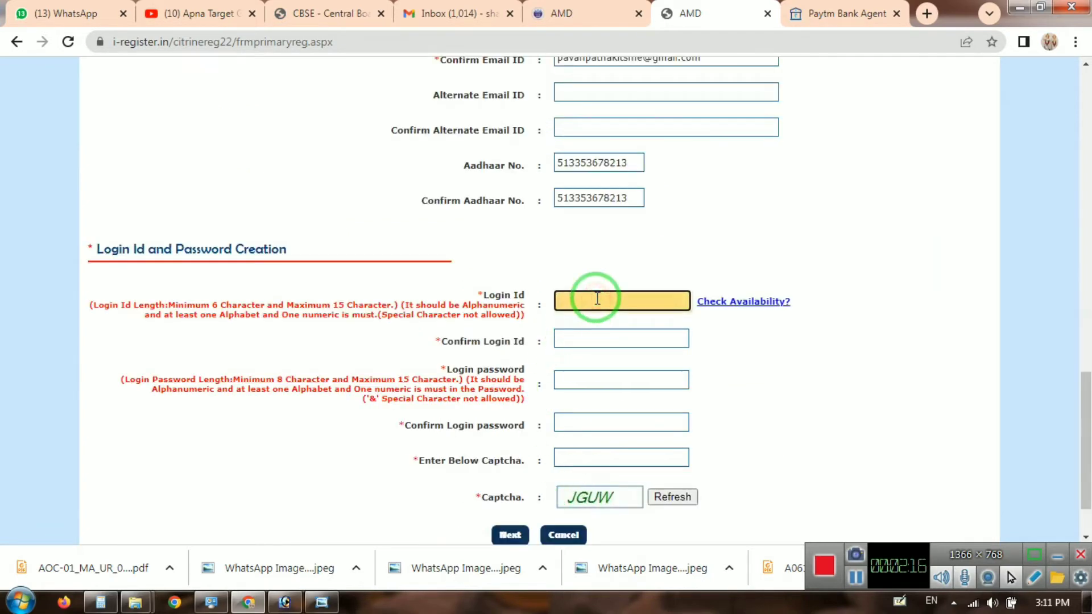
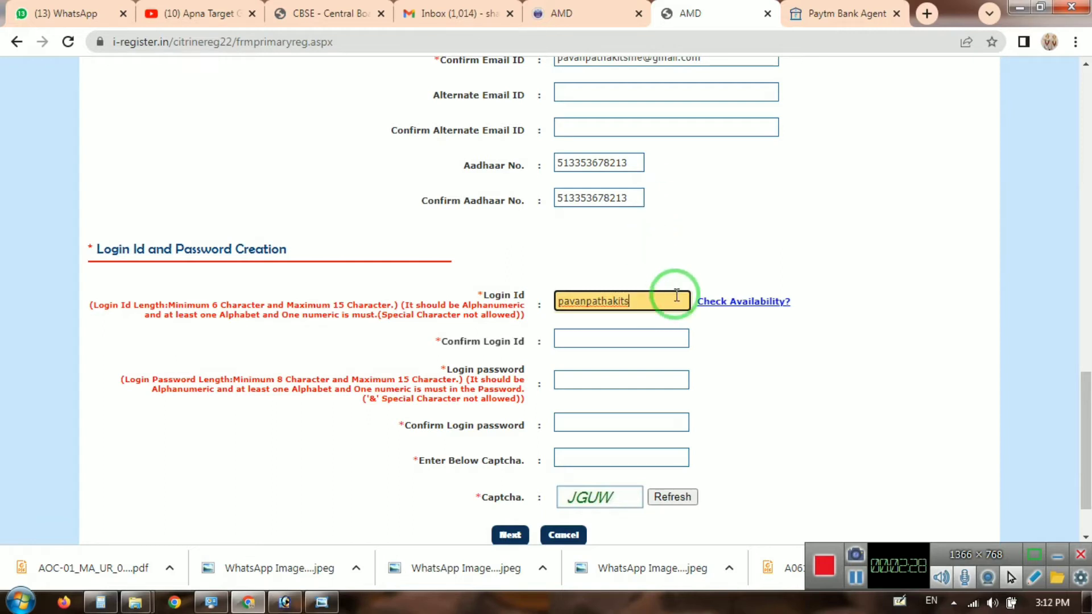
Step: Try a letters-only login ID and dismiss the warning that it needs a number
click(749, 301)
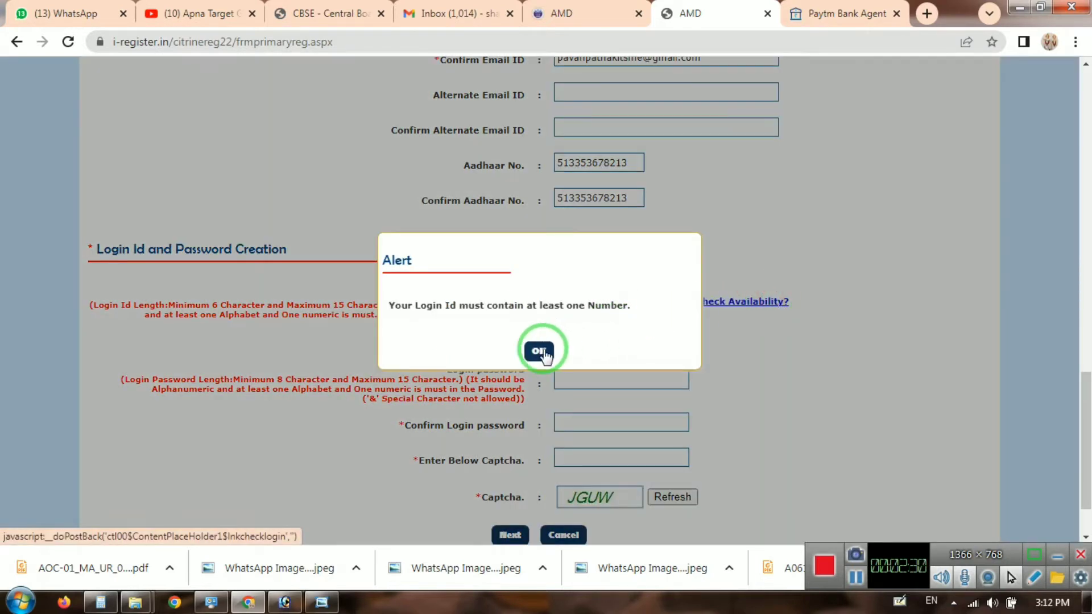
click(539, 351)
Step: Re-enter the login ID with digits appended and check that it is available
click(613, 303)
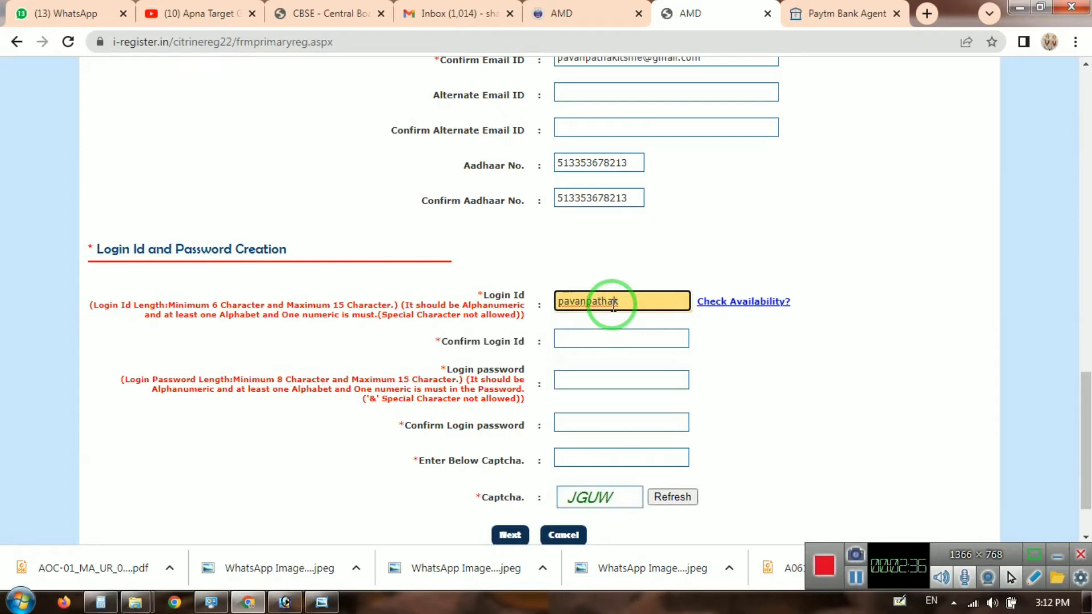
key(Tab)
click(728, 300)
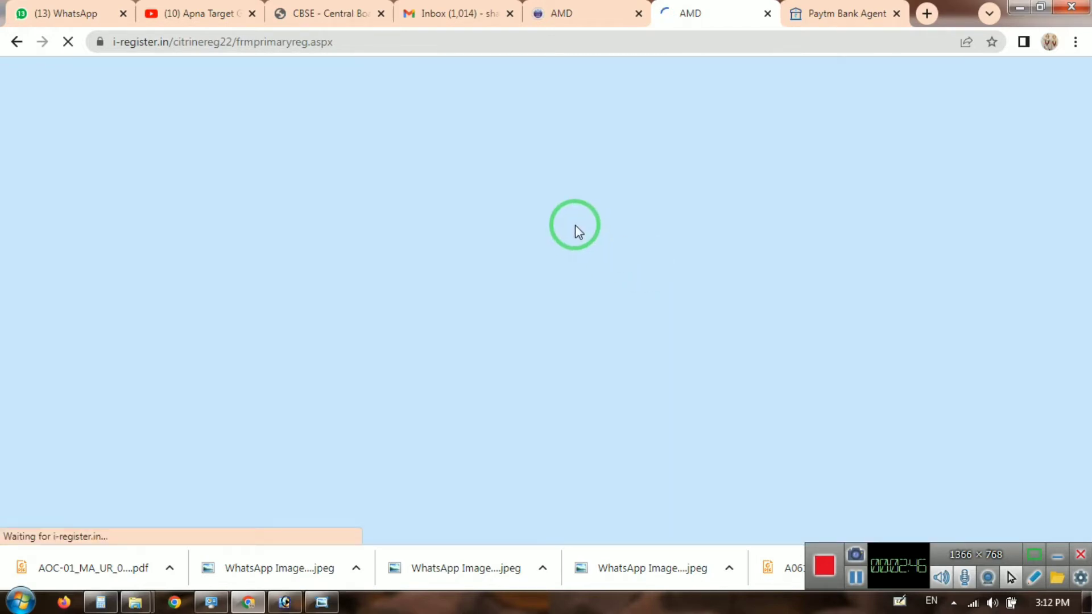
scroll(742, 292, down, 15)
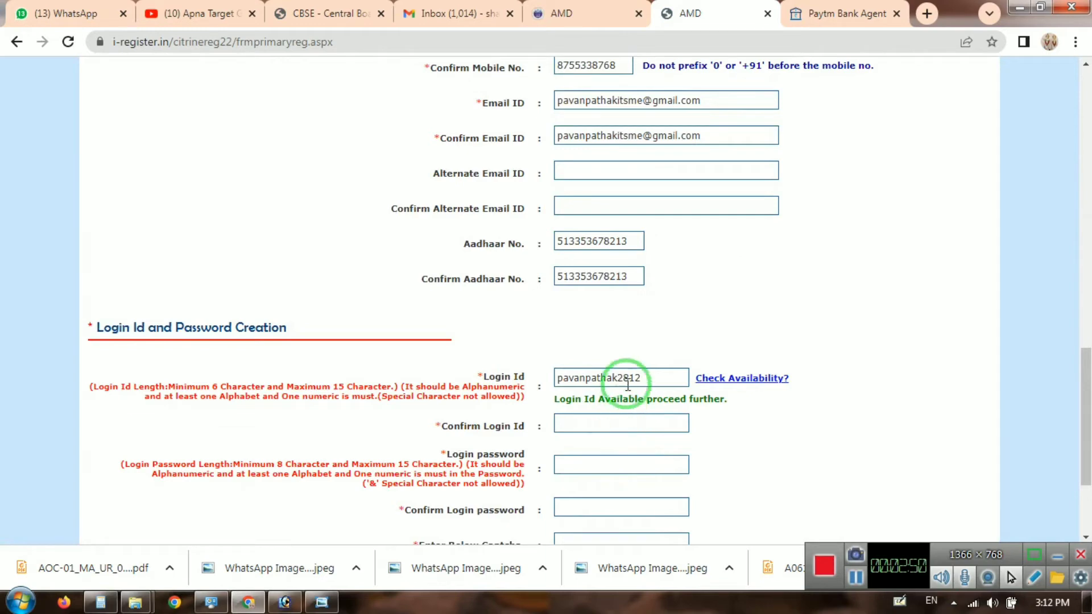
Step: Select the login ID and write it into a new Sticky Notes note
double_click(628, 379)
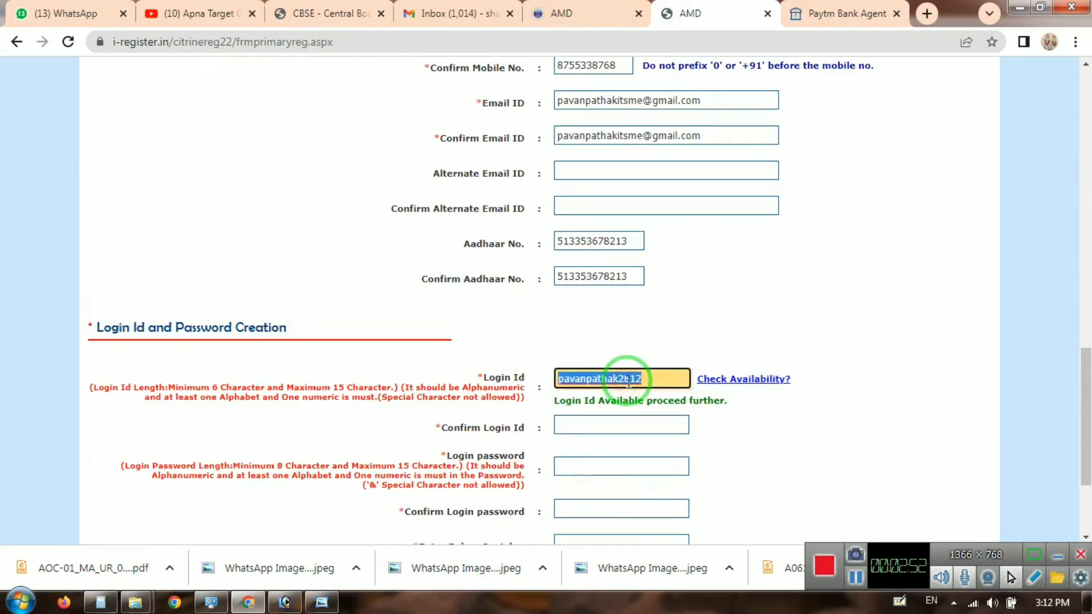
click(20, 602)
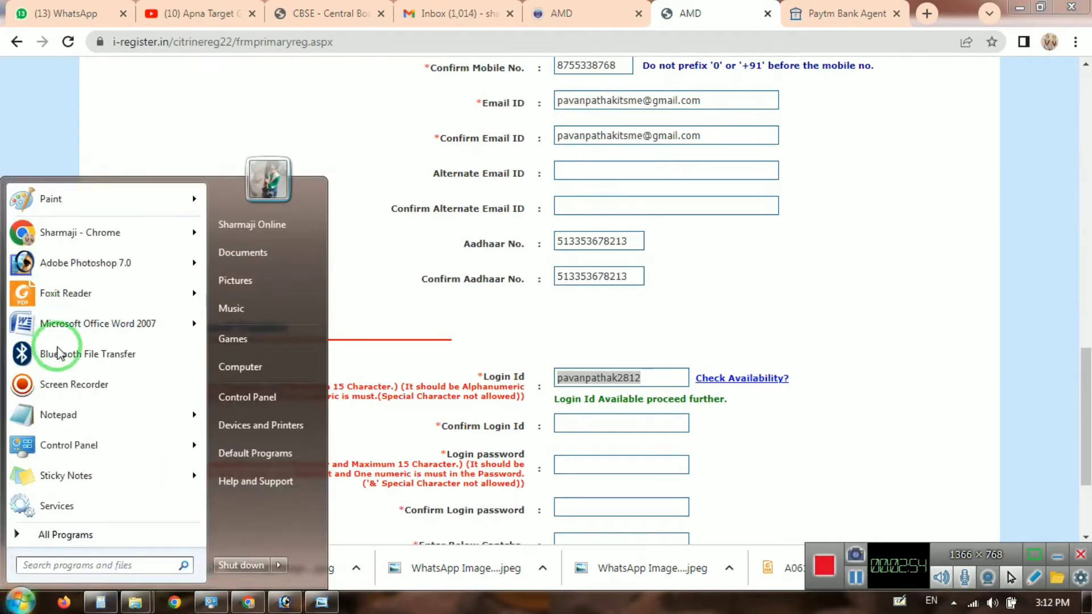
click(68, 478)
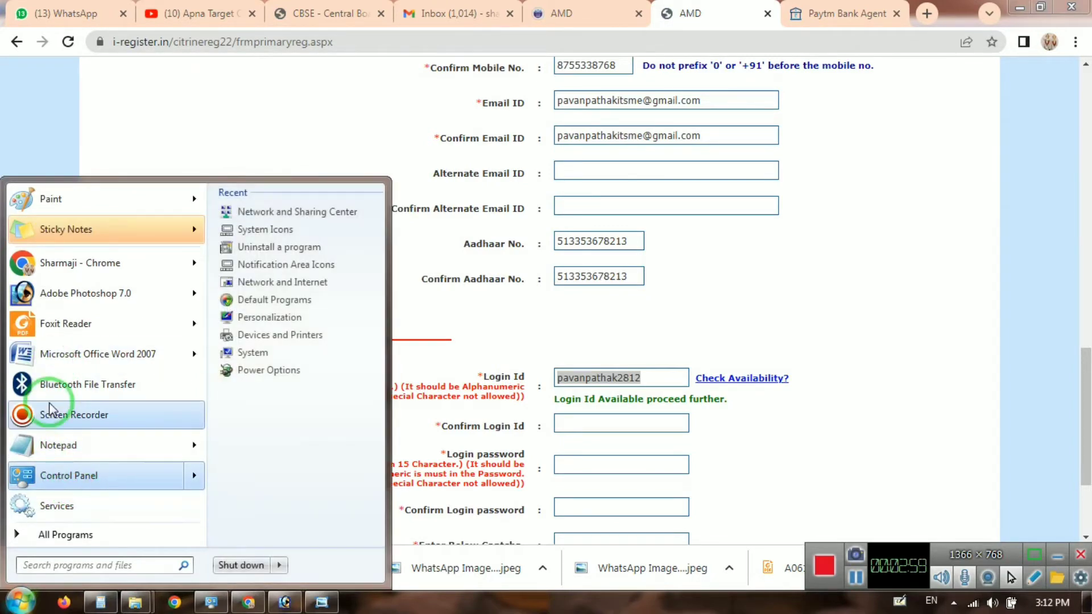
click(87, 238)
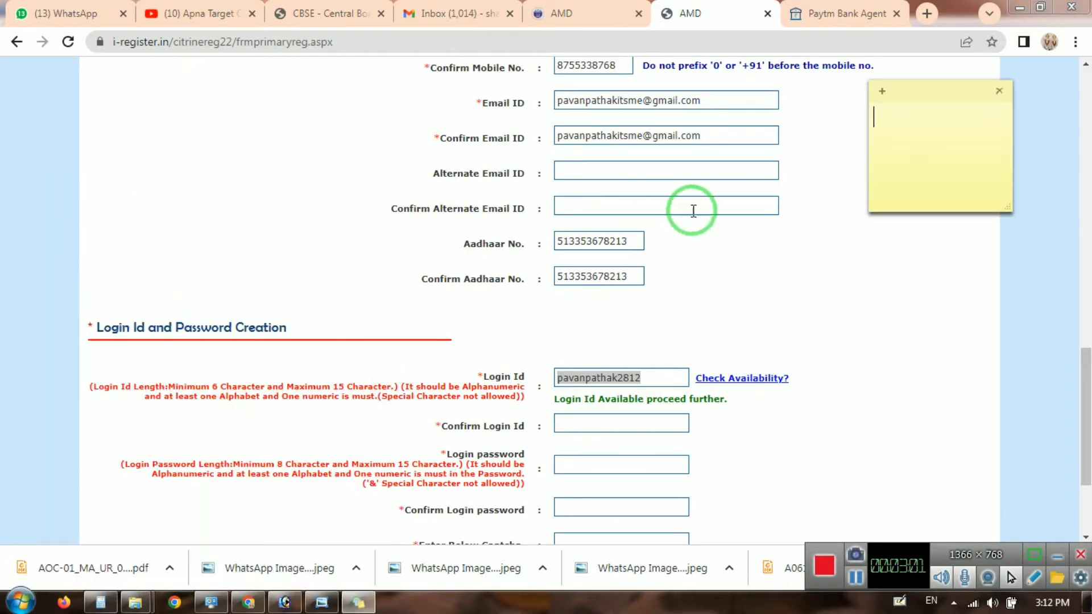
click(938, 145)
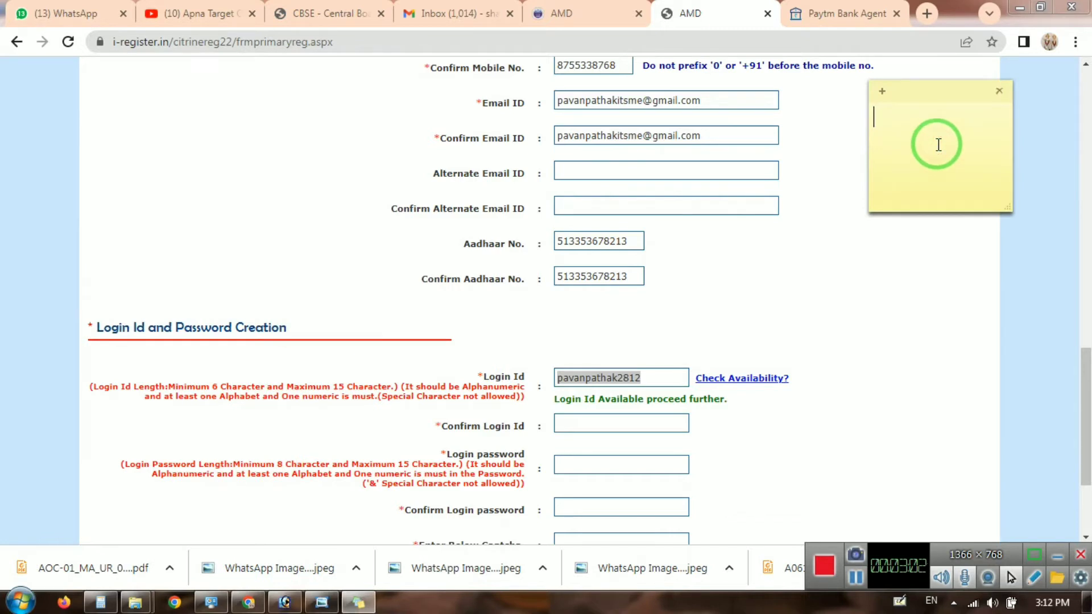
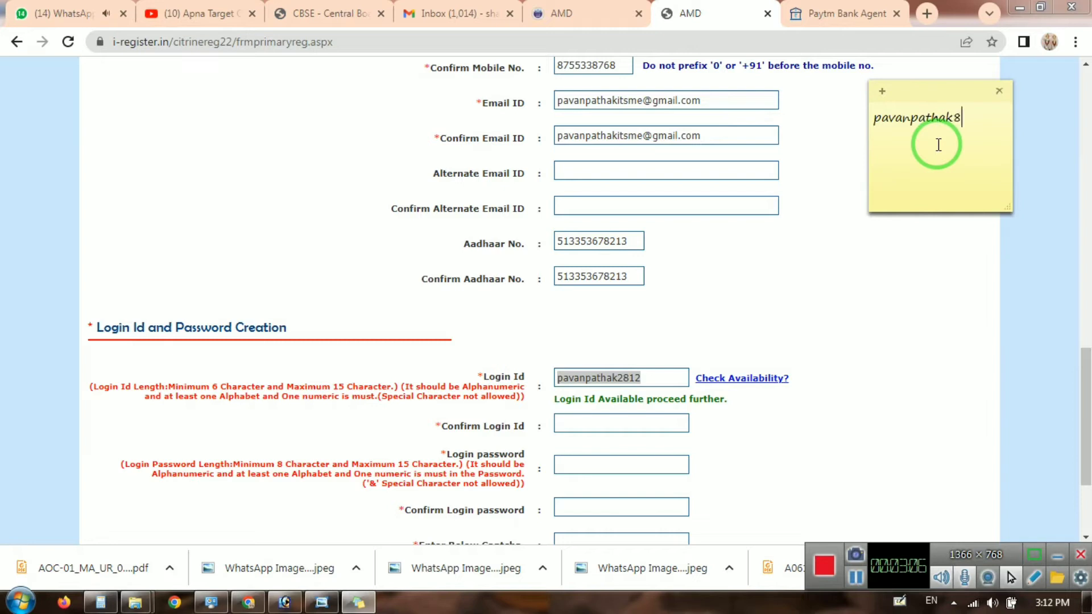
Step: Confirm the login ID, enter and confirm the login password, then click Next
text(2812)
click(650, 414)
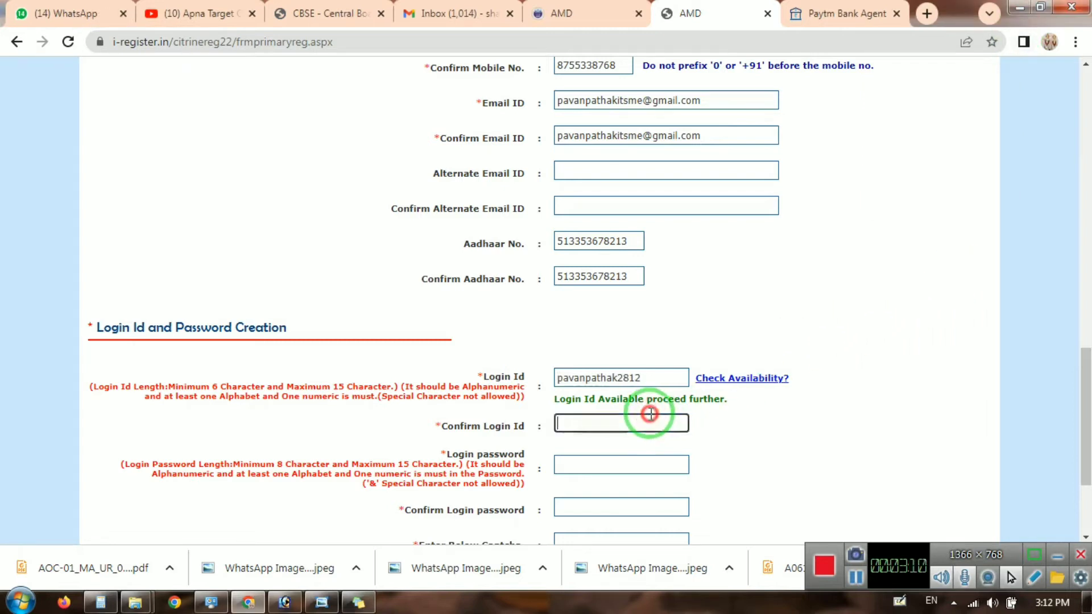
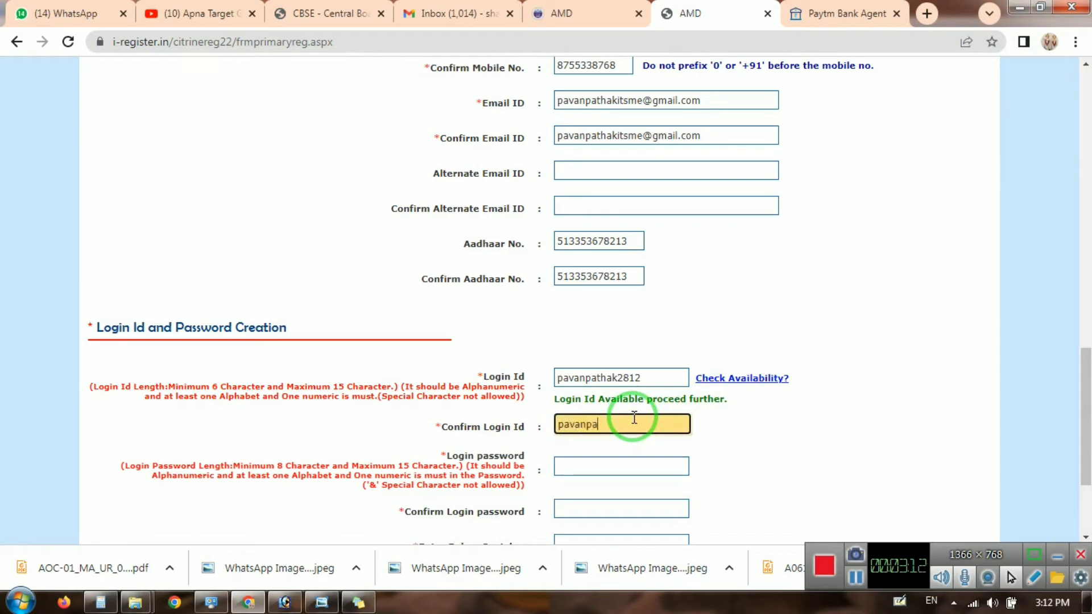
key(Tab)
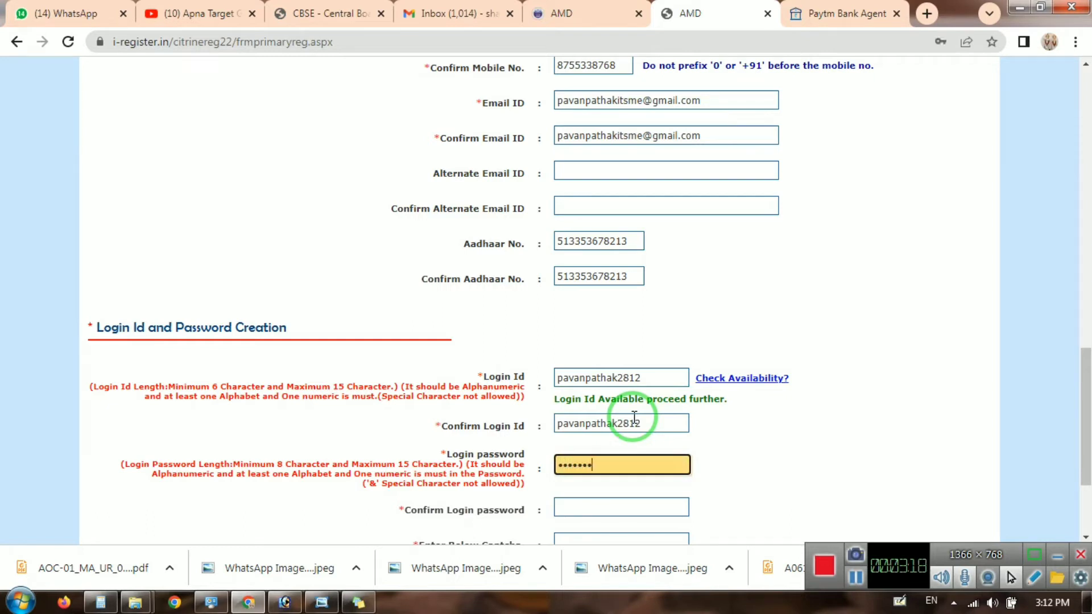
key(Tab)
text(•••••)
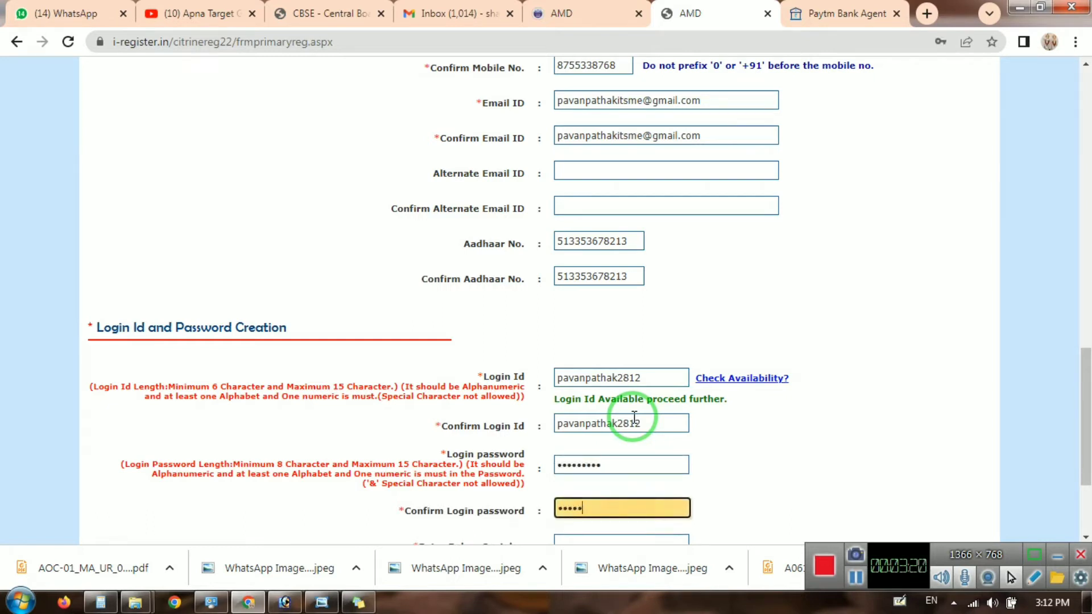
text(••••)
key(Tab)
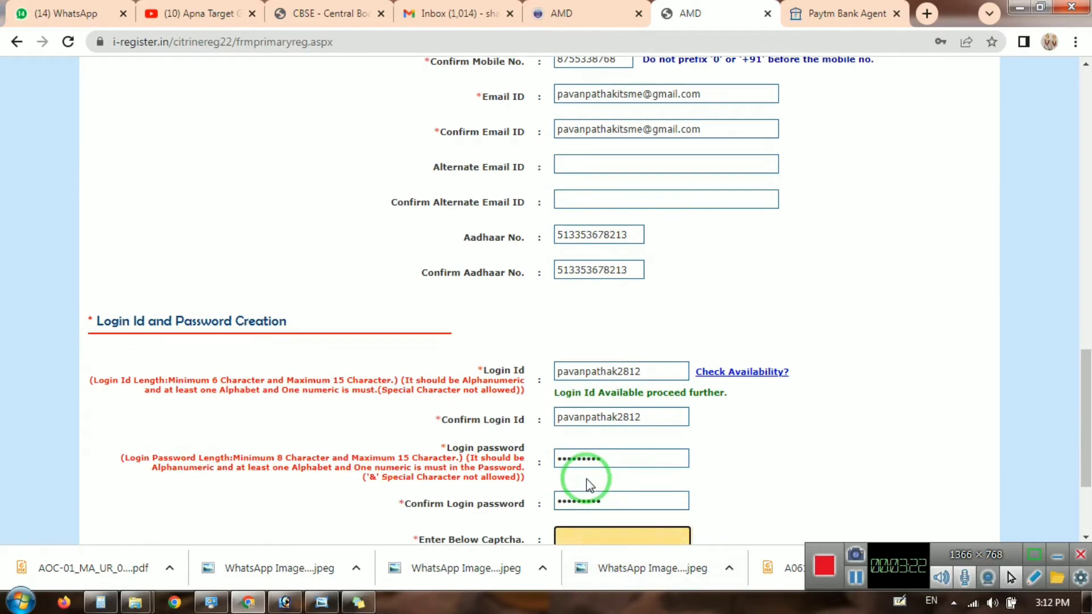
scroll(604, 446, down, 1)
scroll(604, 446, down, 1)
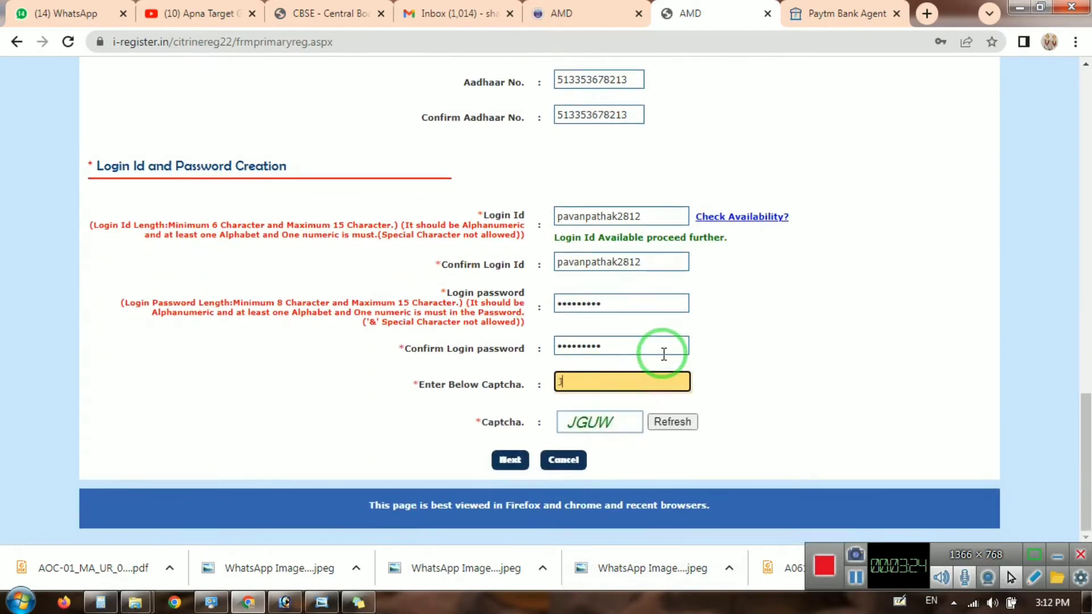
click(511, 460)
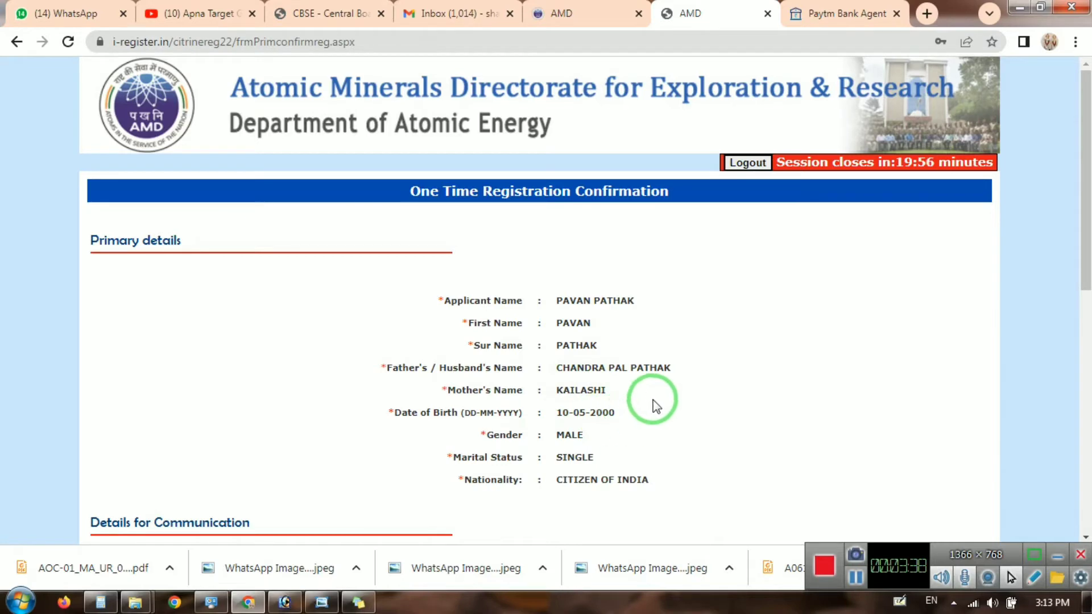
Step: Enter the confirmation page captcha, tick the I confirm that declaration and submit
scroll(654, 398, down, 6)
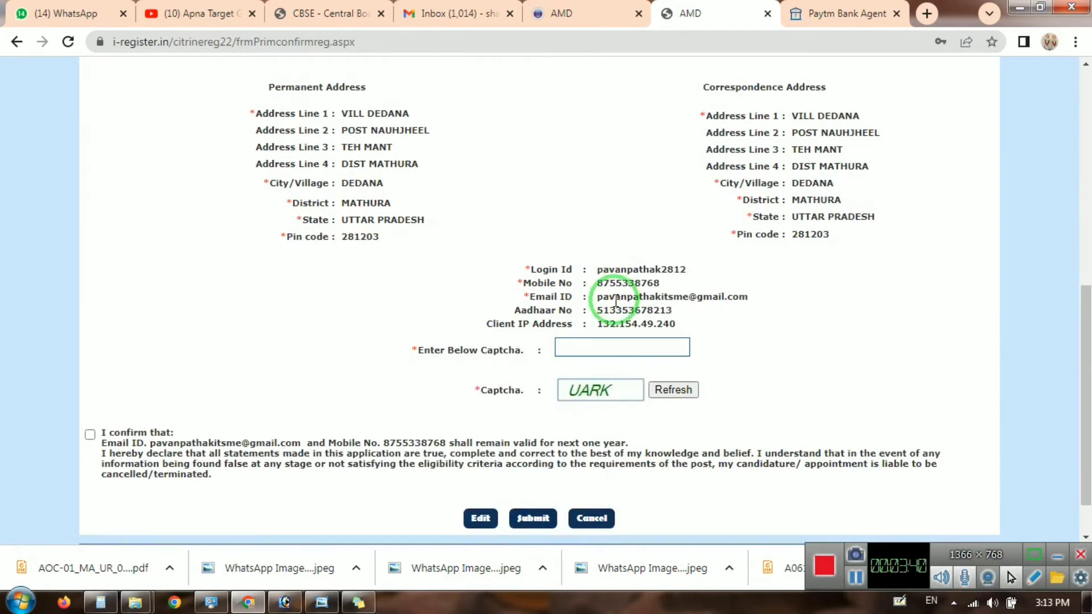
click(605, 349)
text(UARK)
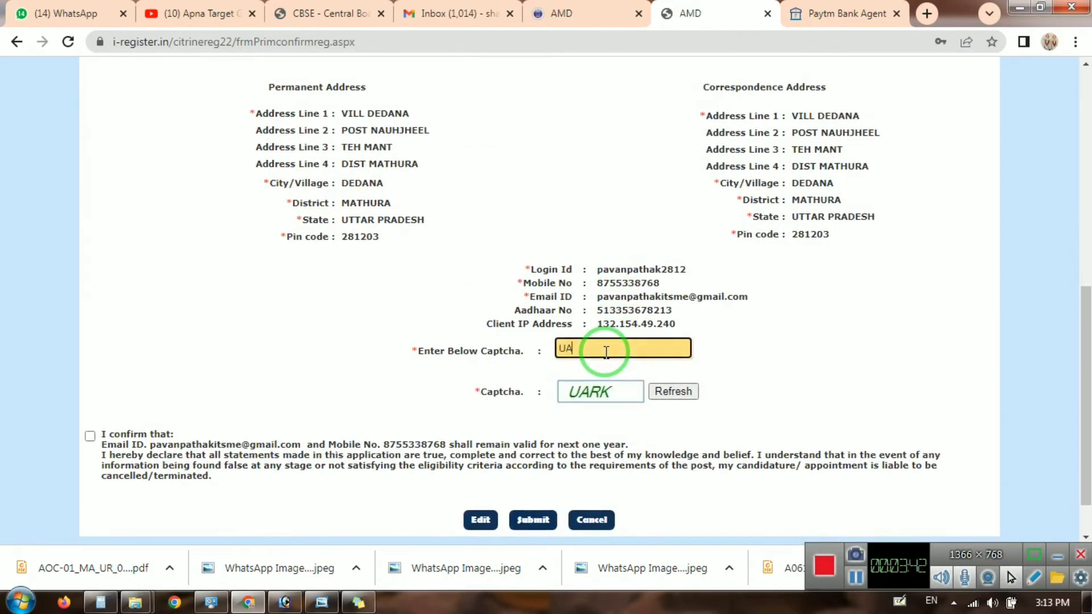
click(90, 436)
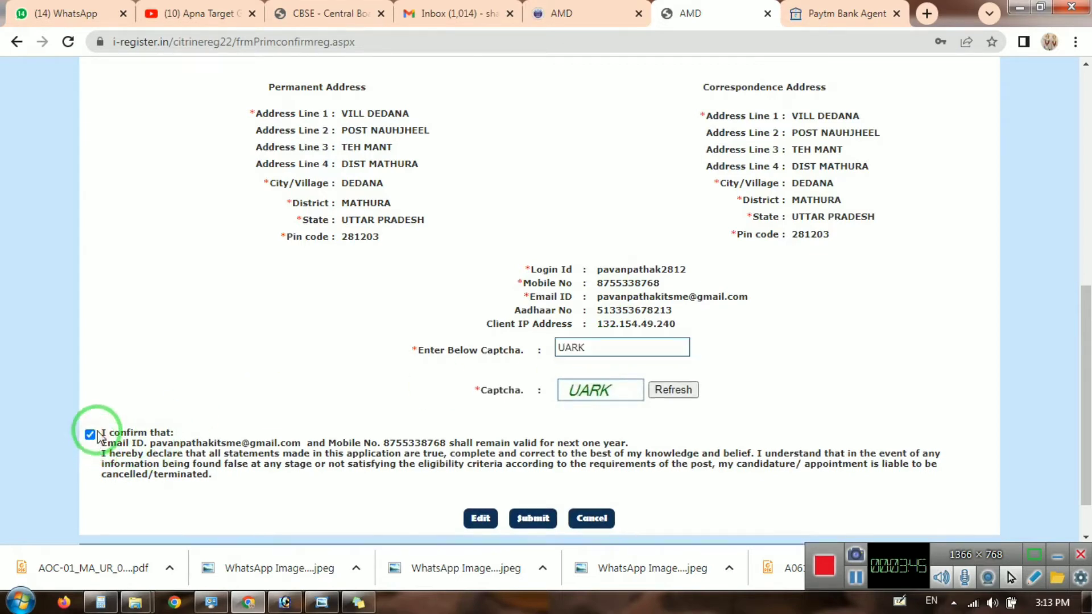
click(533, 518)
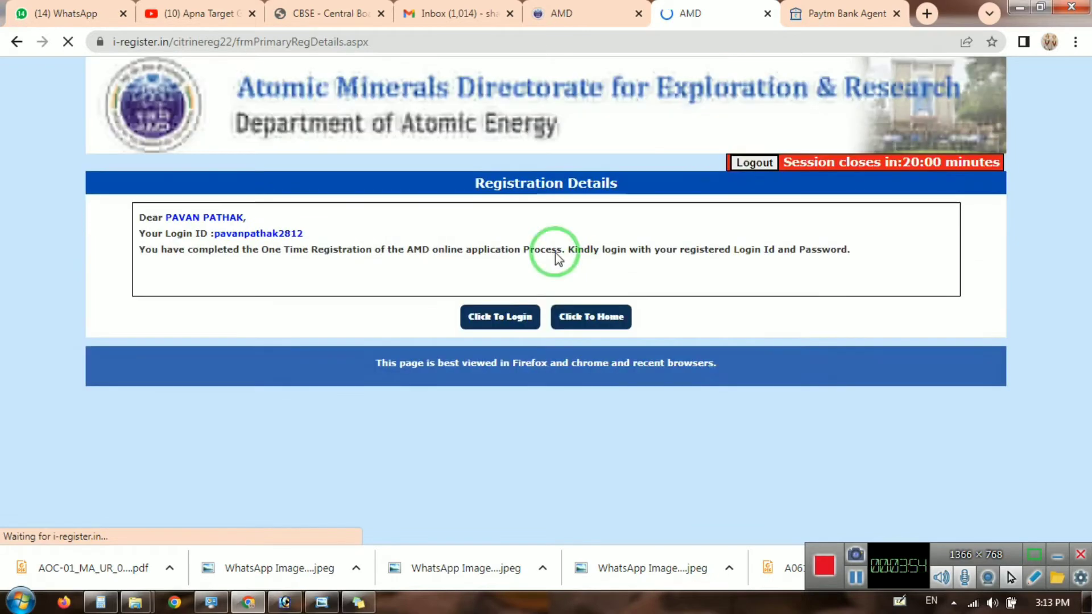
Step: Go to the login page and sign in with the registered login ID and password
click(488, 318)
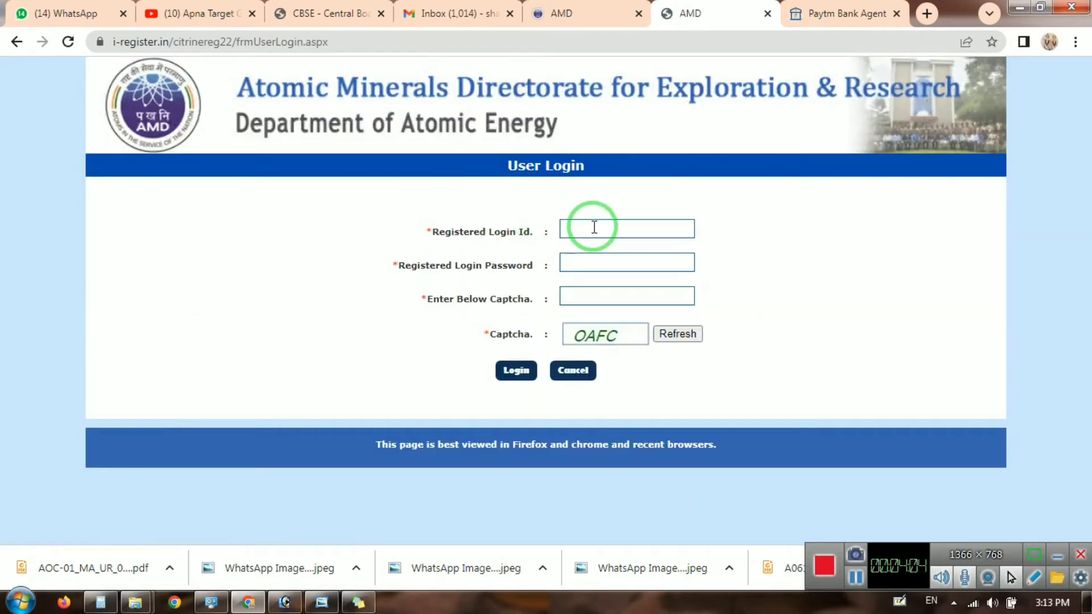
click(594, 228)
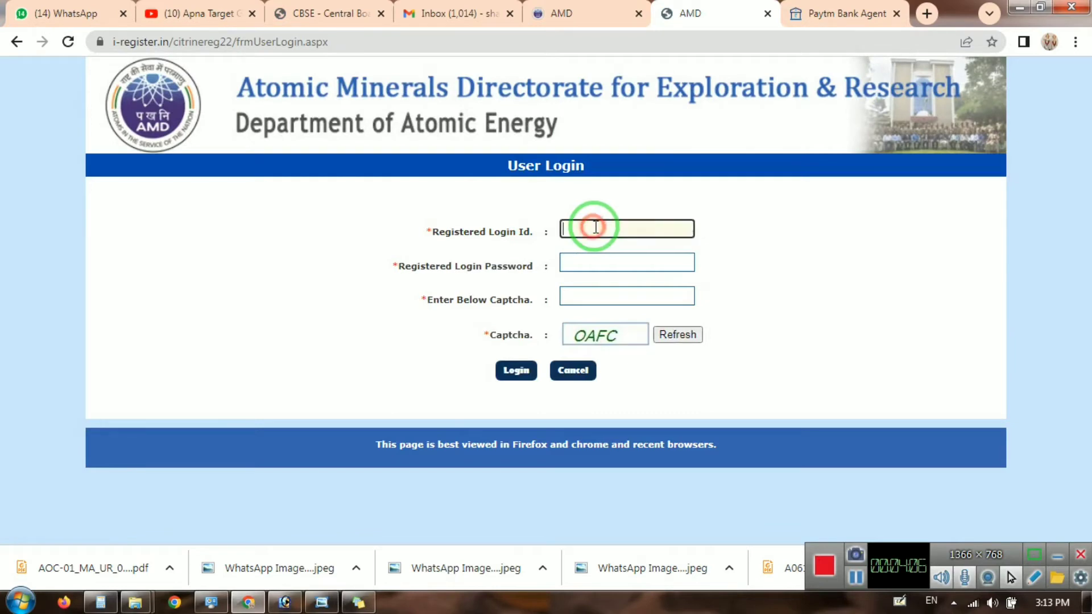
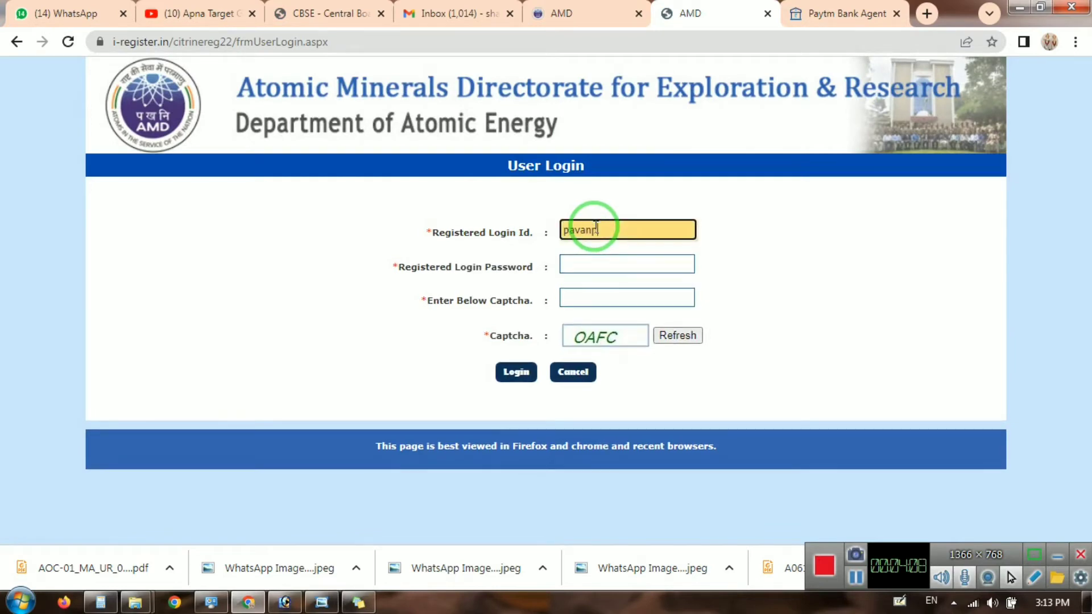
key(Tab)
text(****)
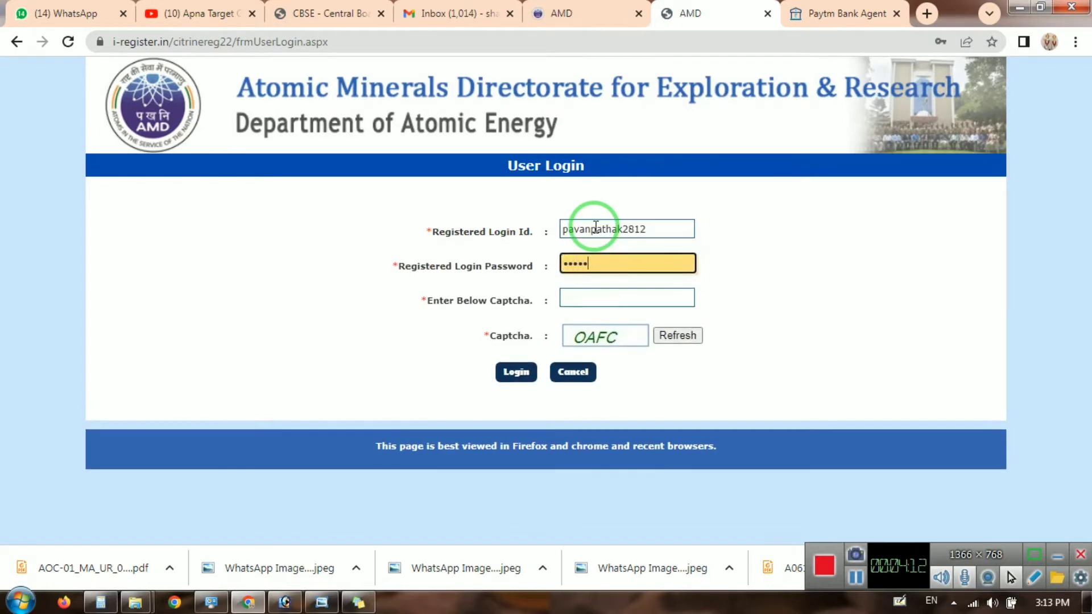
text(*****)
key(Tab)
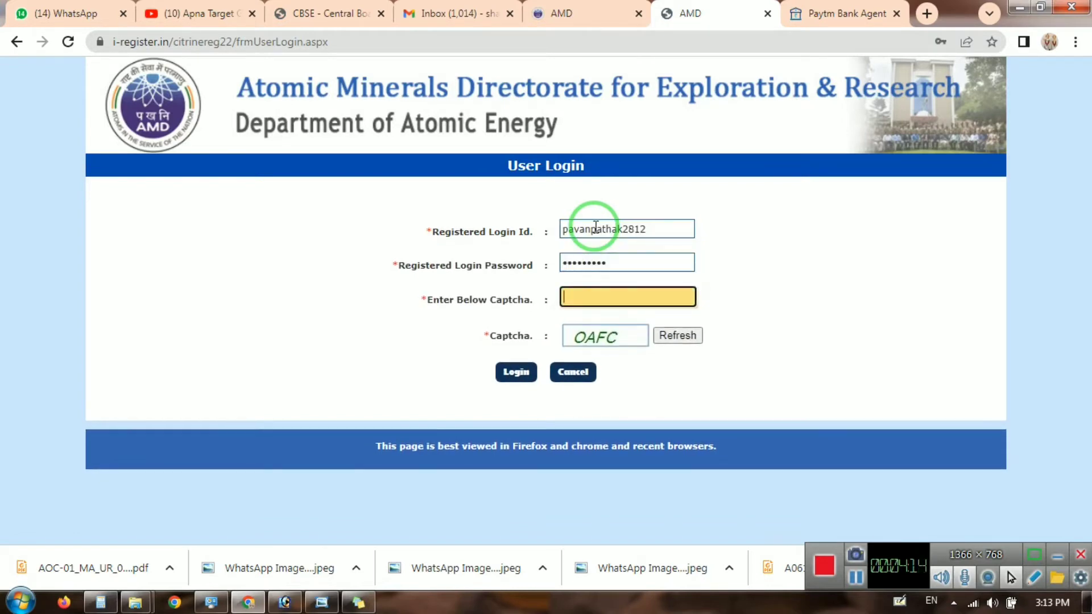
click(515, 375)
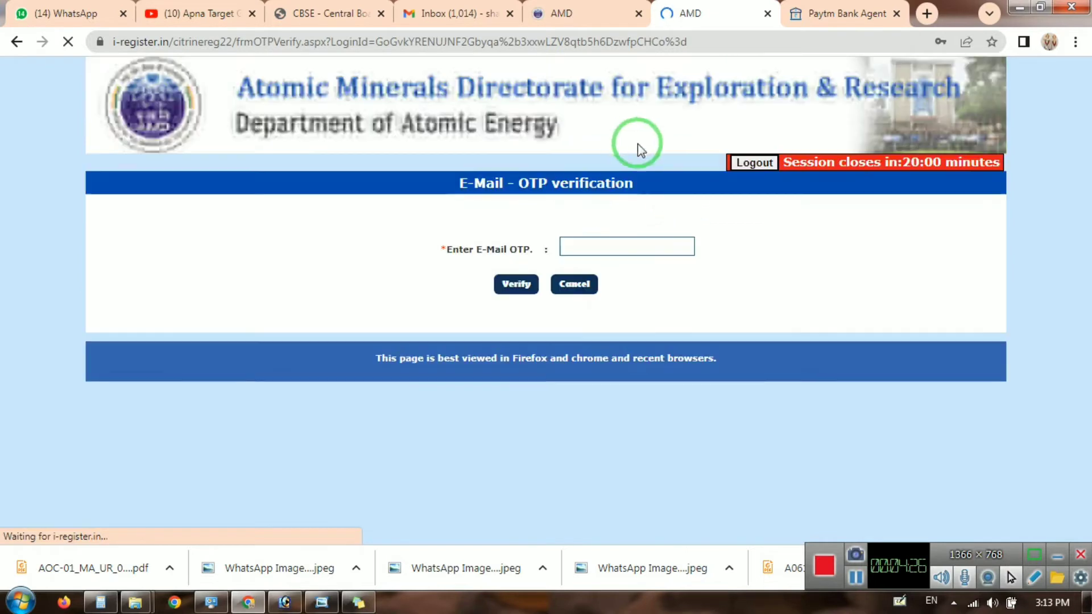
Step: Enter the e-mailed verification code in the E-Mail OTP field and verify it to reach Post Details
click(633, 248)
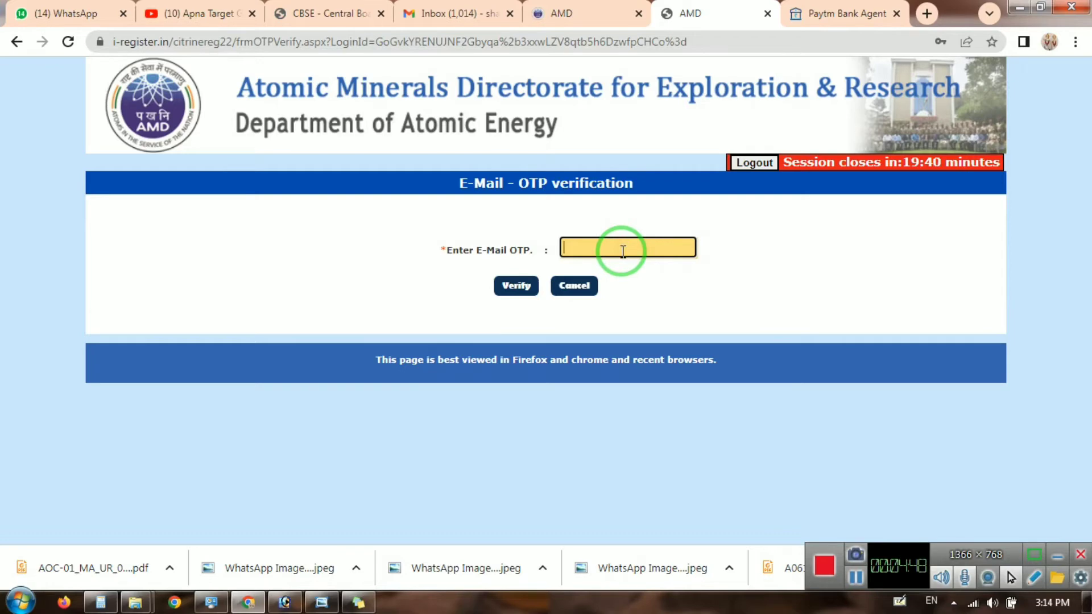
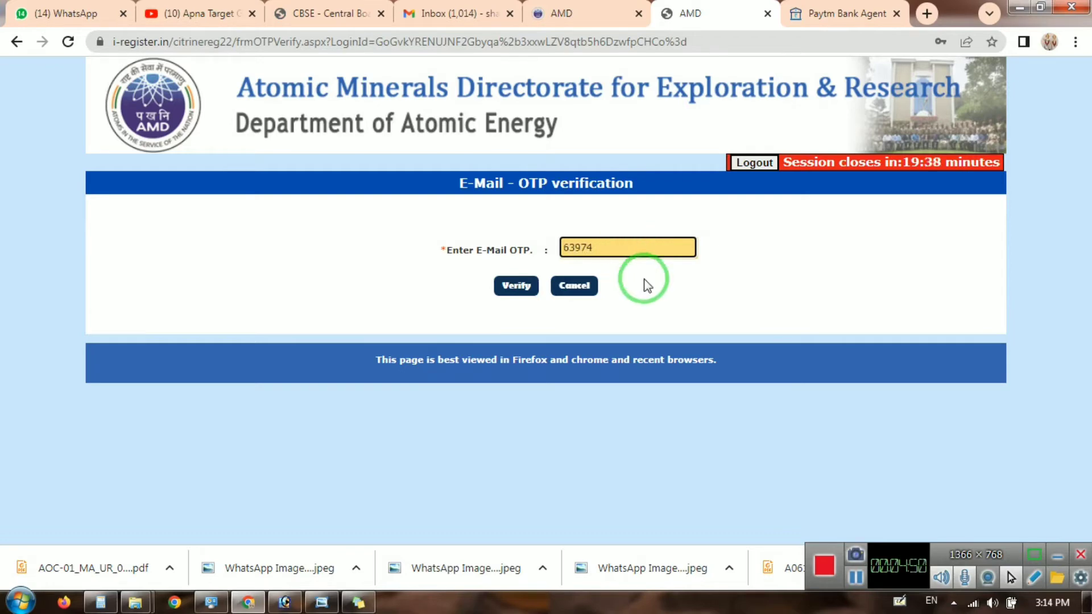
click(516, 286)
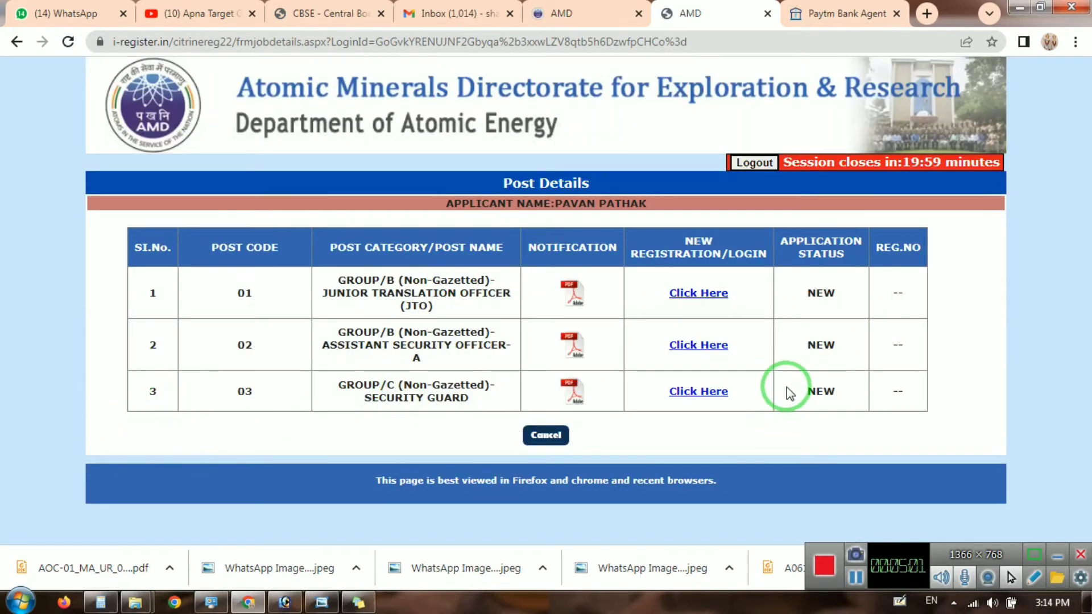
Step: Follow the Click Here link in the Security Guard row to begin its application
click(708, 397)
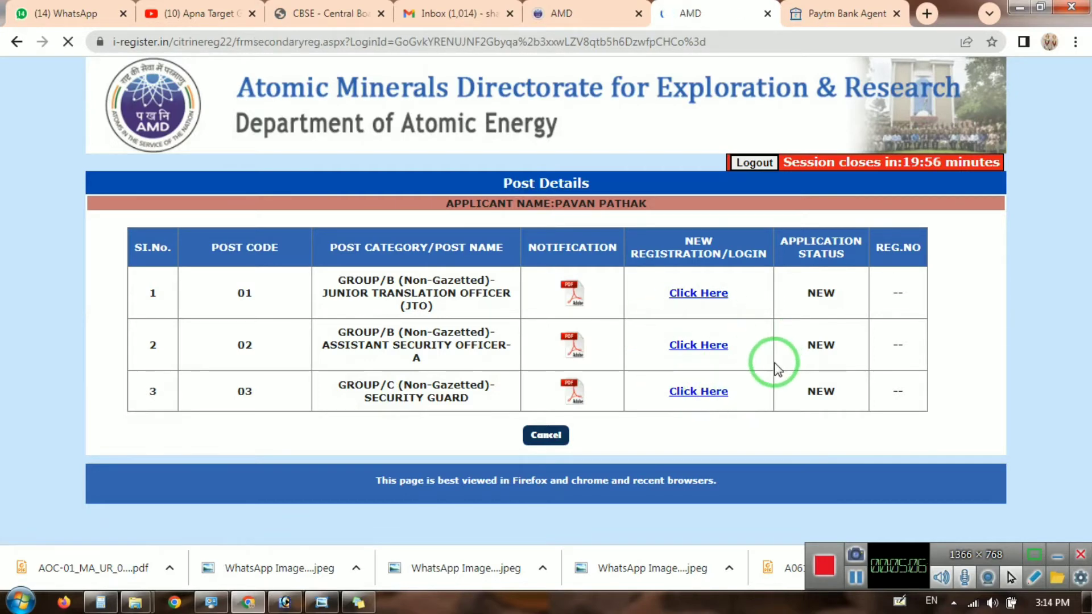